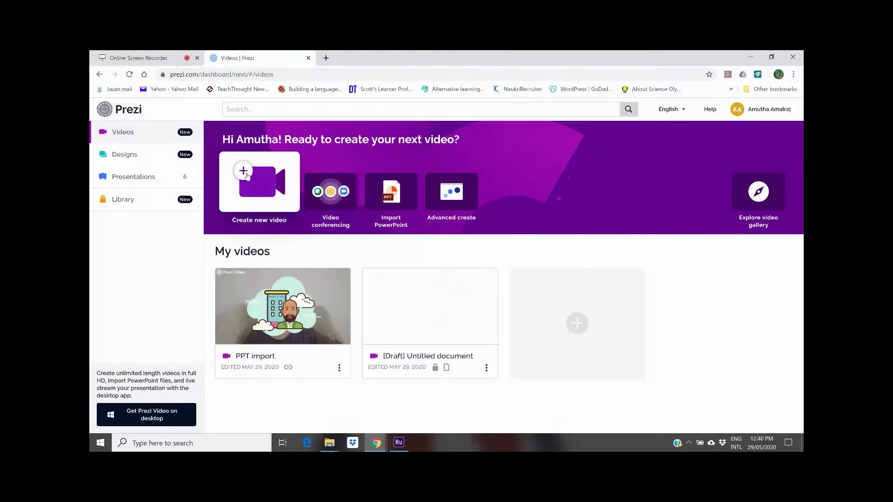
Start a new video, keep the first template after checking the reusable videos, and proceed to adding content
click(247, 175)
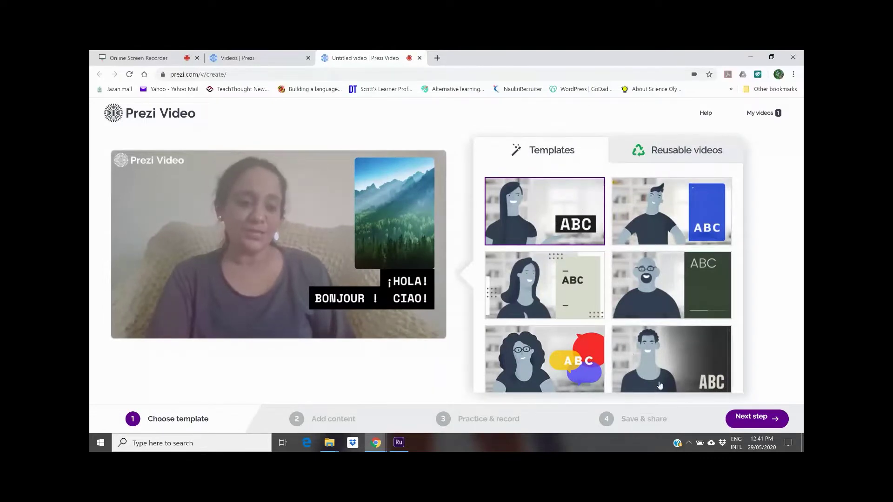
click(714, 157)
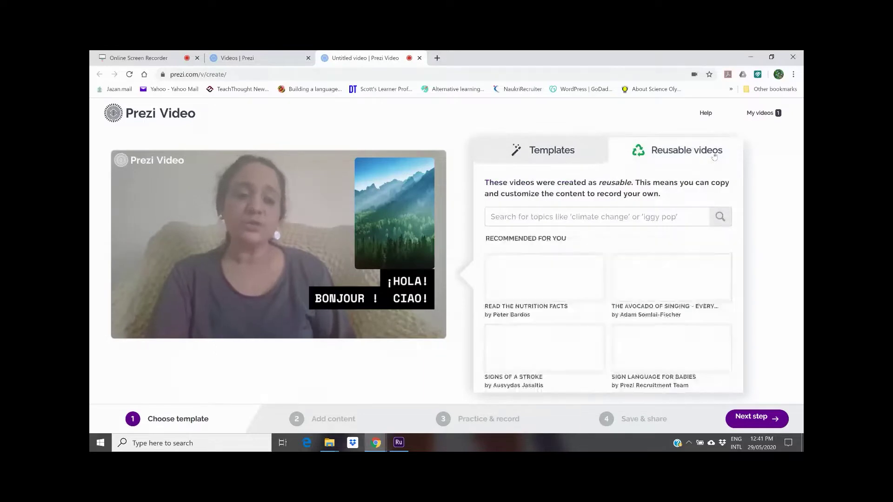
click(537, 151)
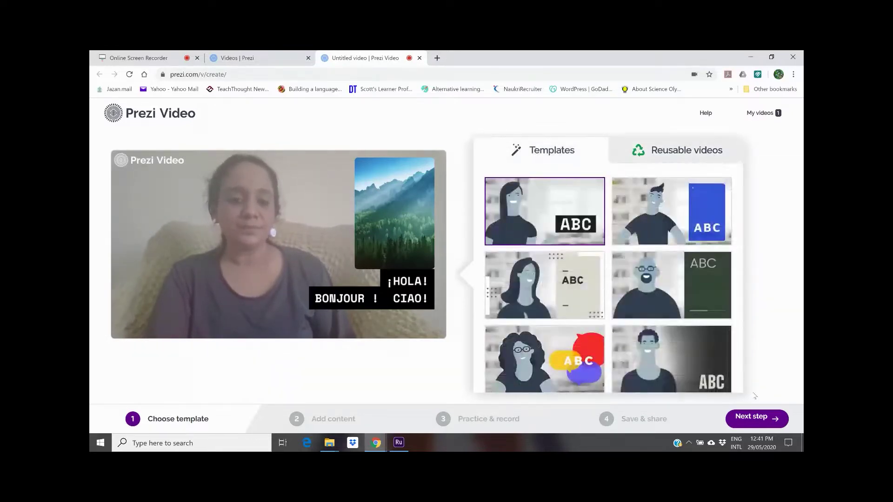
click(758, 424)
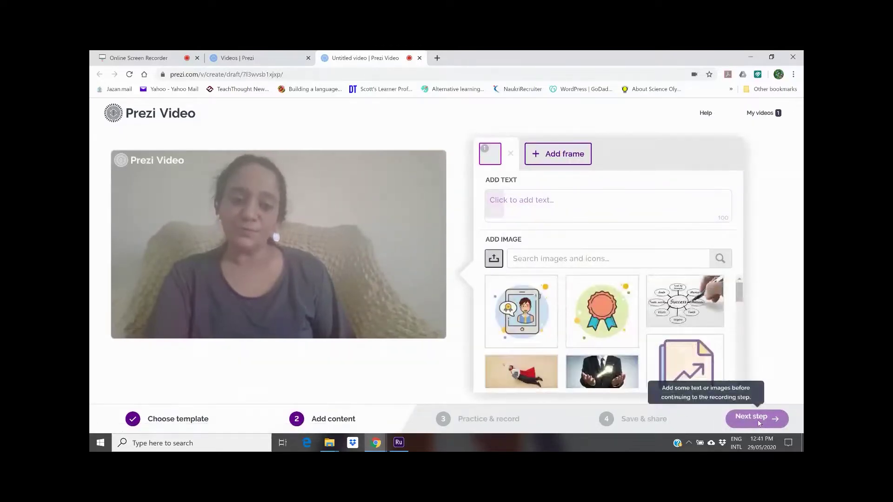
Insert the hand-drawn Success mind-map image into the first frame and add two more empty frames
click(706, 320)
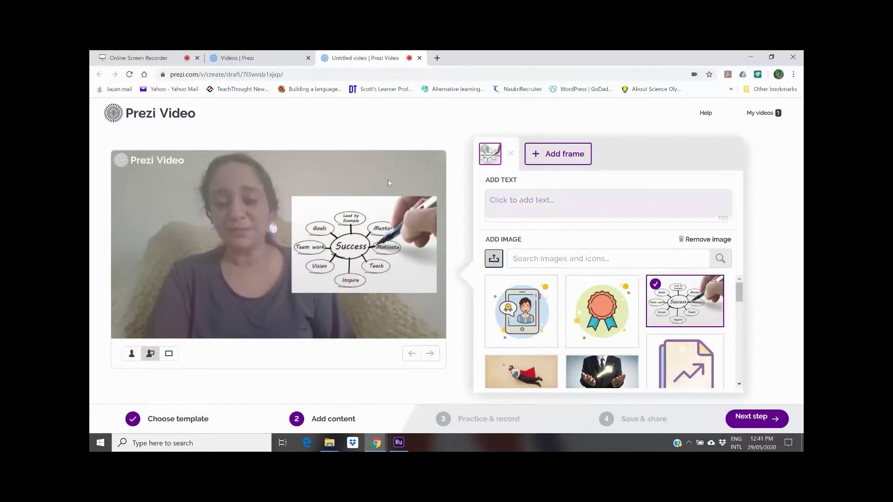
click(550, 158)
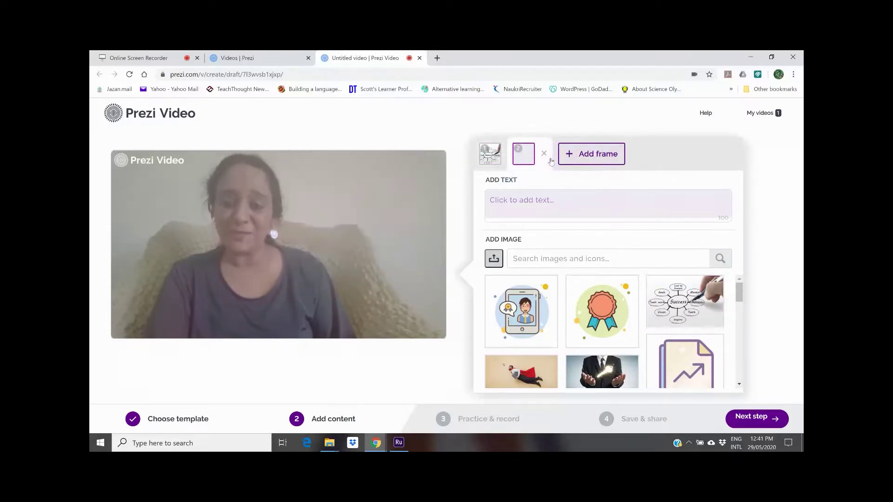
click(584, 159)
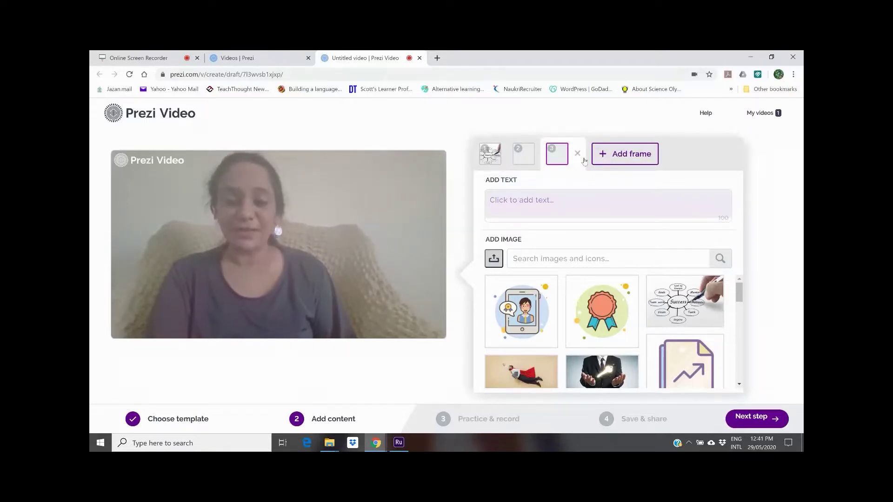
Add the text "hi" and the award ribbon image to the third frame
click(536, 204)
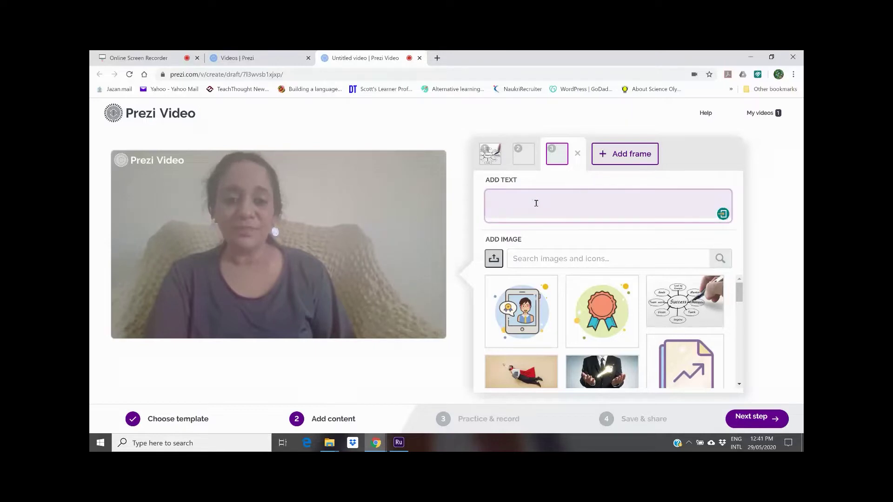
text(h)
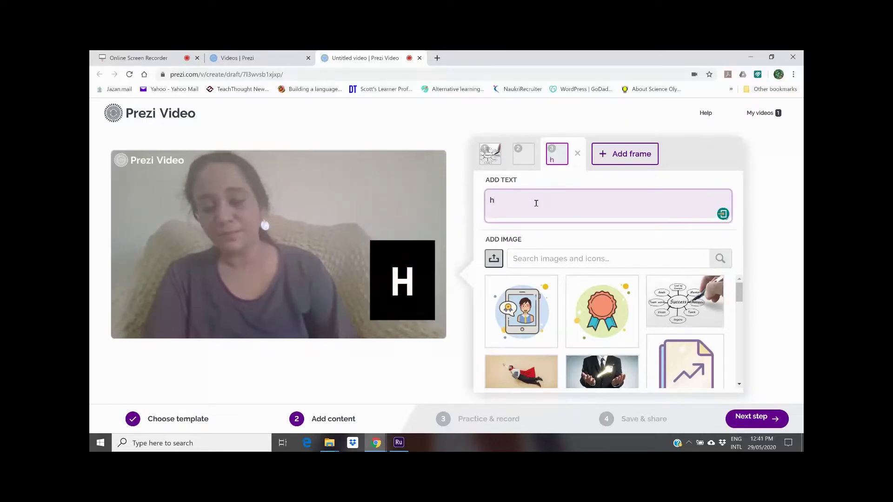
text(i)
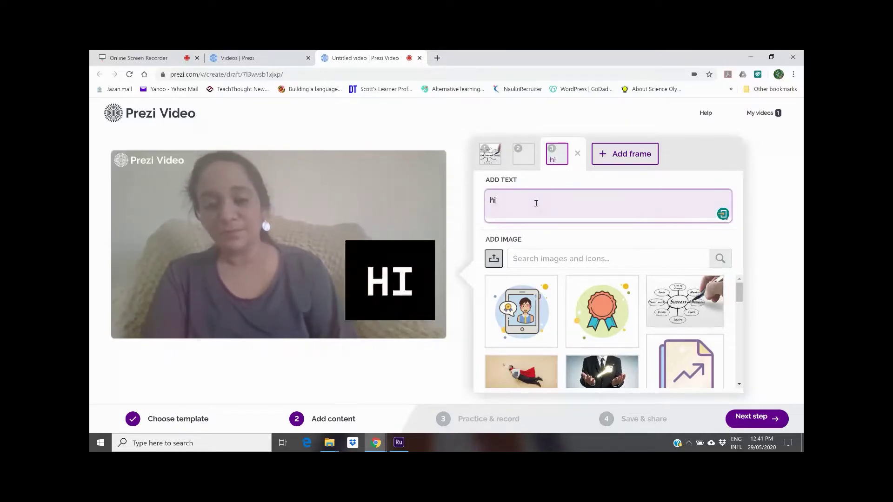
mouse_move(385, 221)
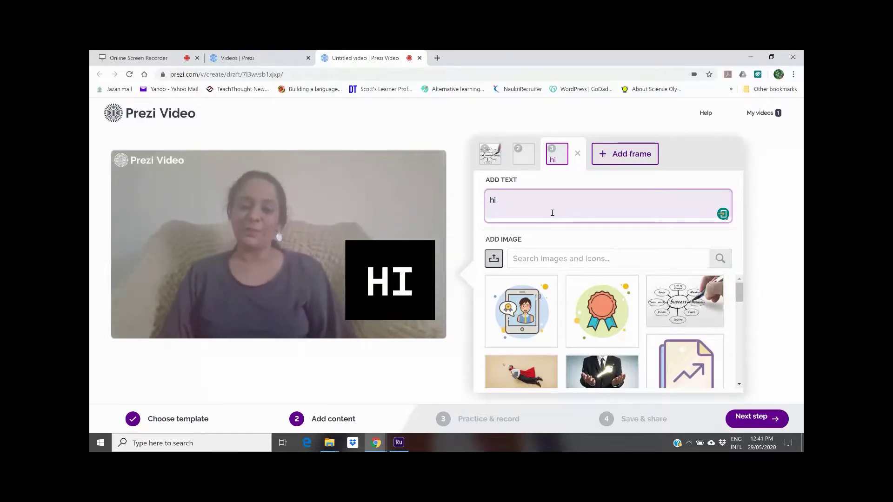
click(595, 316)
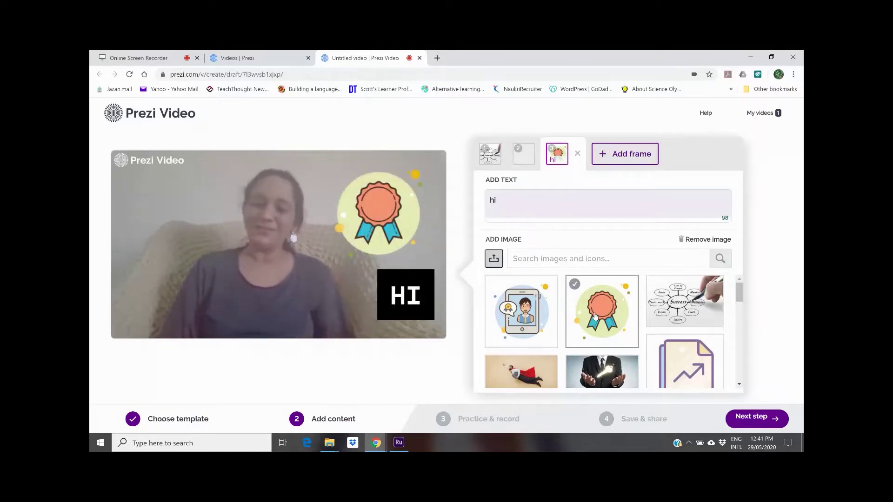
Insert the image of the suited man holding a glowing key into the second frame and proceed to practice and record
click(524, 157)
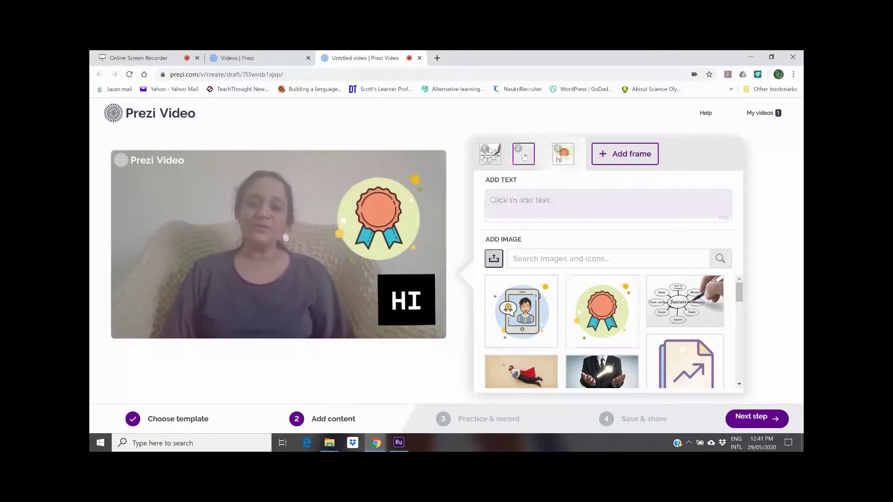
click(608, 376)
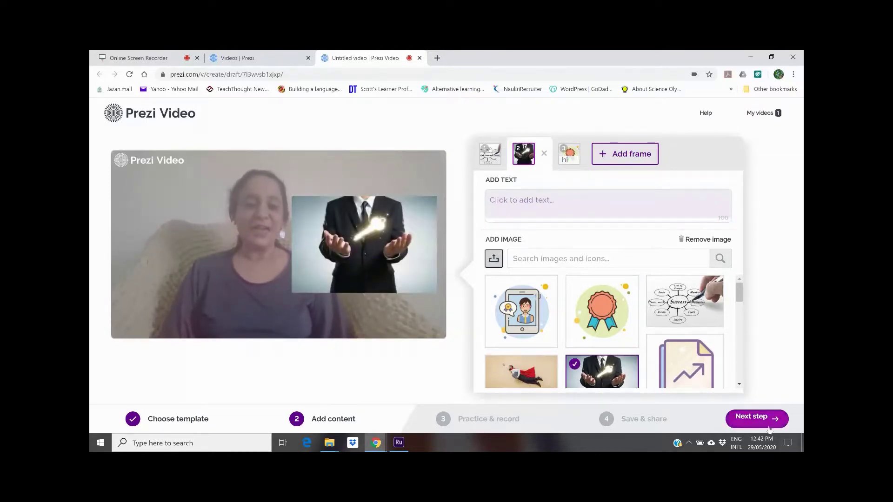
click(763, 418)
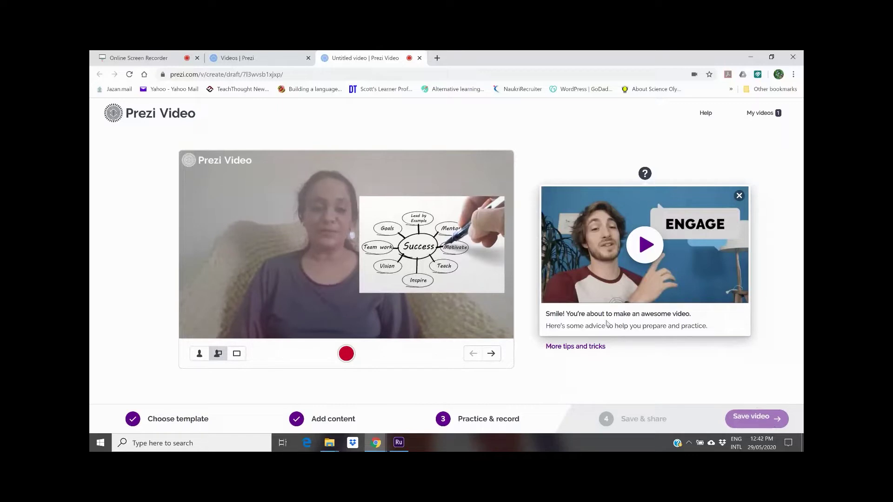
Preview the first frame in each view mode: only the presenter, presenter with content, and content only
click(197, 354)
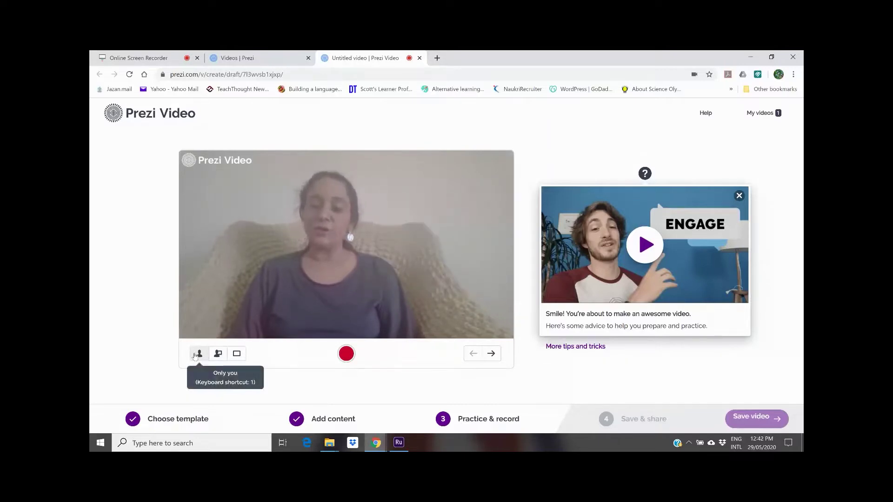
click(218, 355)
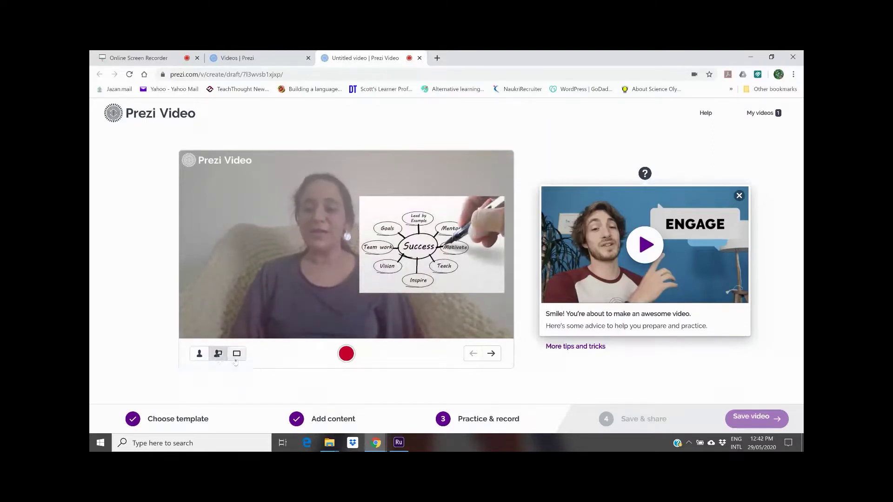
click(237, 356)
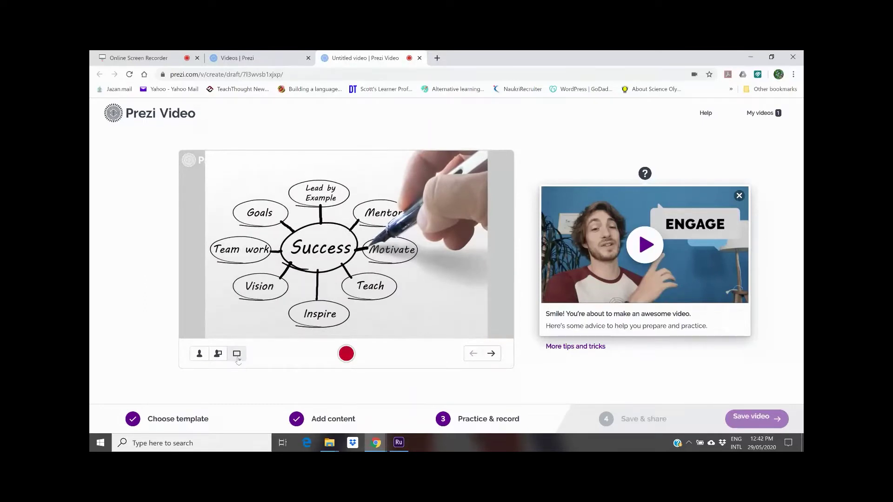
Close the web video draft, minimize the open windows, and launch the Prezi Video desktop app
click(419, 58)
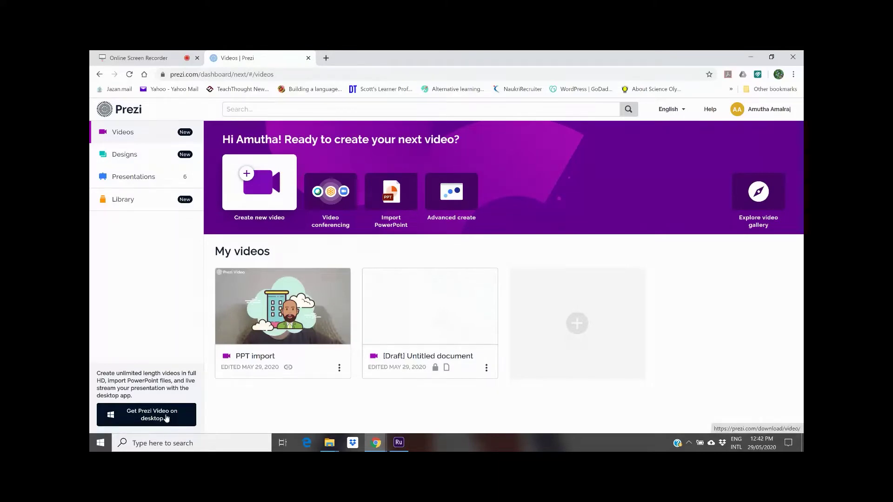
click(753, 54)
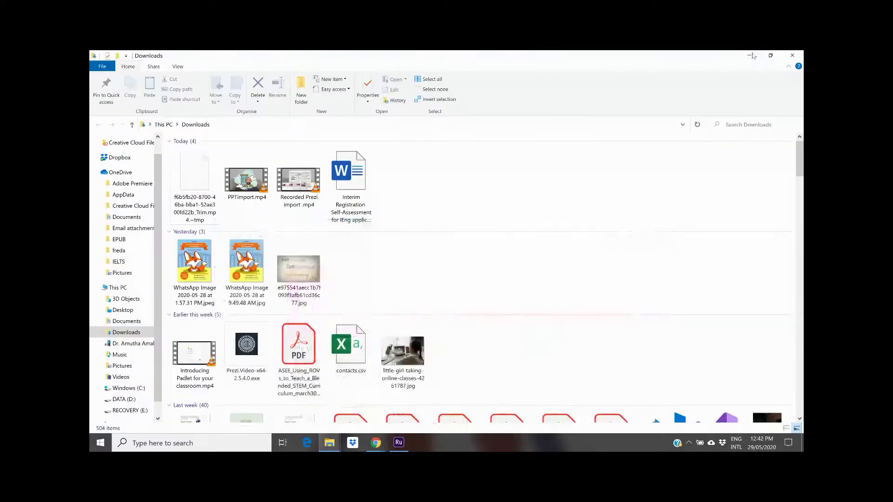
click(753, 55)
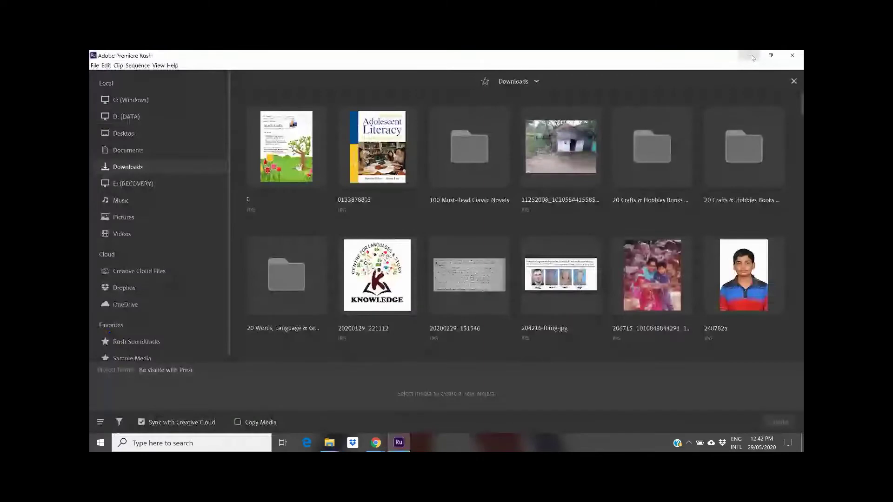
click(754, 55)
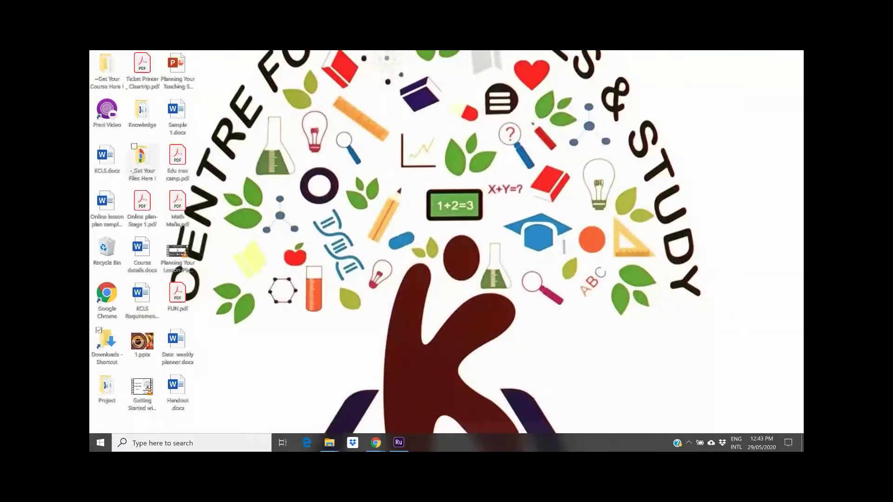
double_click(114, 122)
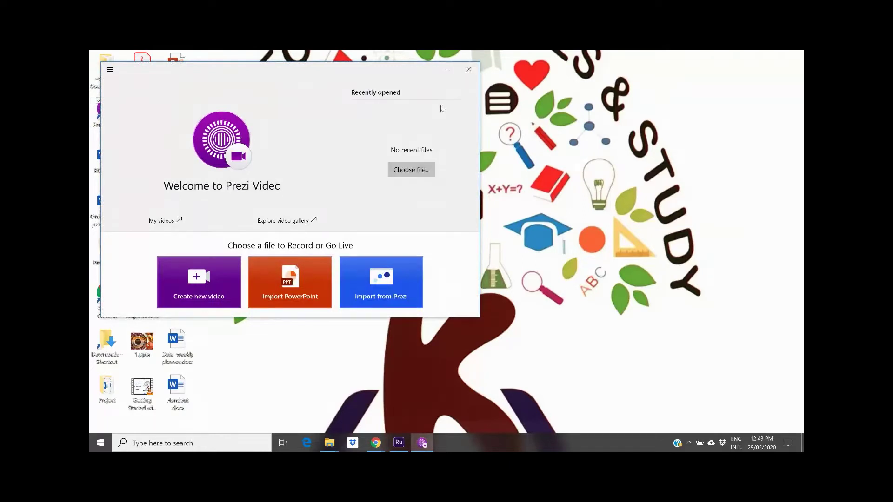
Load the I Me.ppt presentation from the DATA (D:) drive for PowerPoint import, keeping the first template applied
click(287, 278)
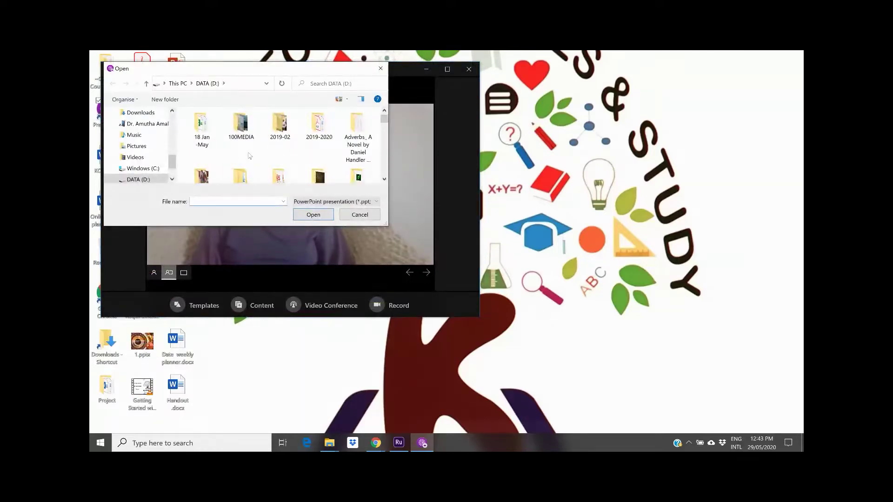
drag(386, 120, 388, 167)
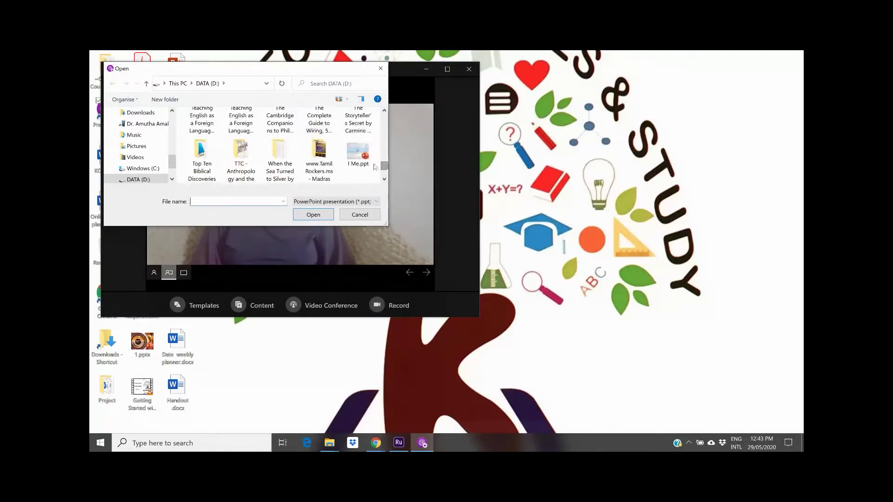
click(358, 139)
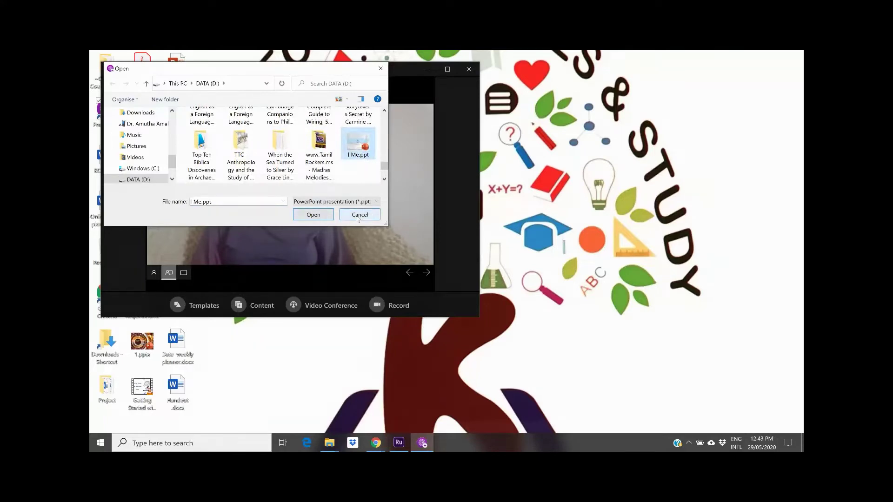
click(322, 216)
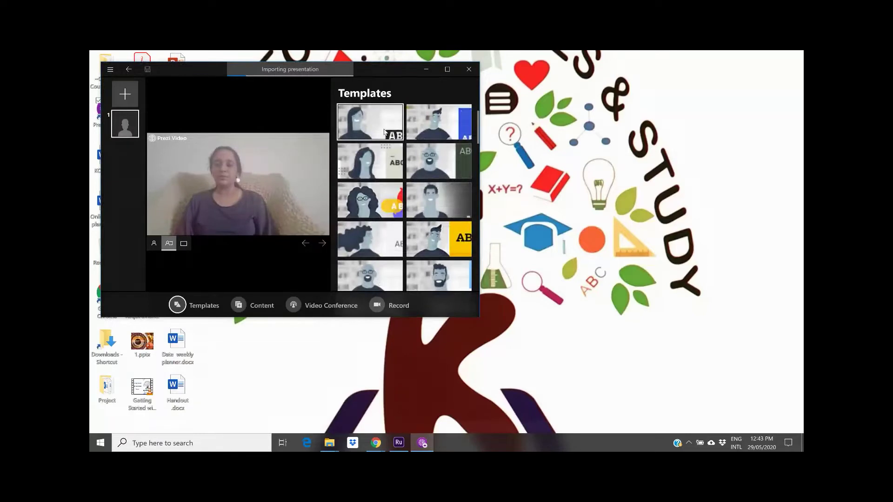
click(390, 160)
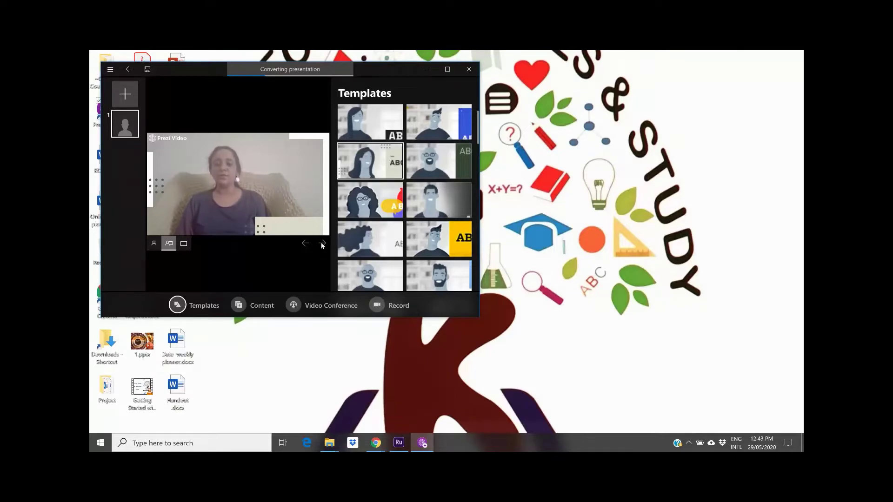
click(371, 125)
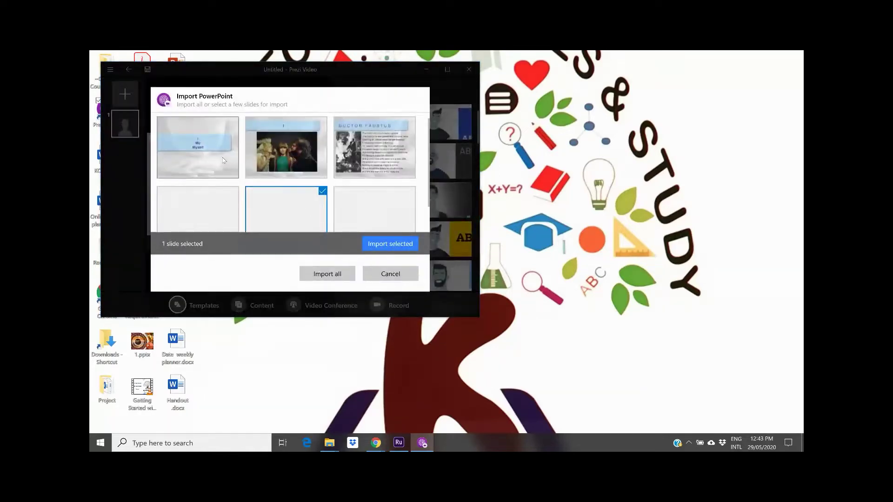
Select the first five slides of the PowerPoint and import only those into the video
click(289, 162)
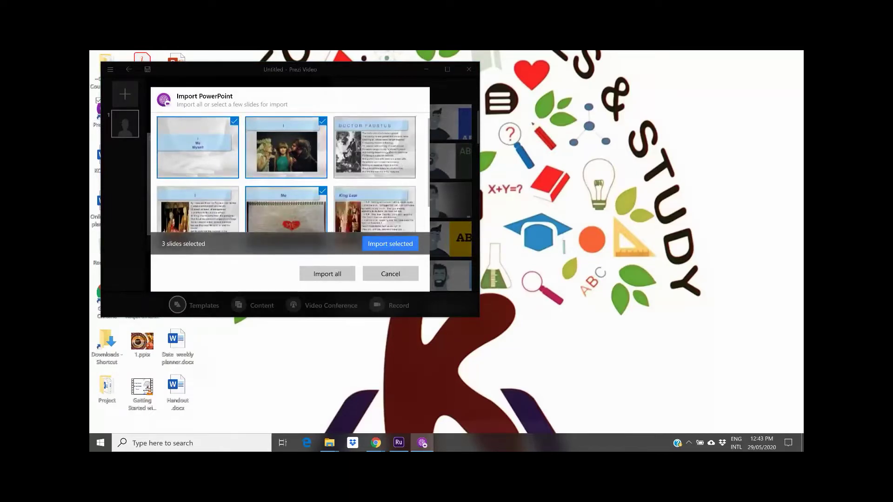
click(399, 161)
click(211, 218)
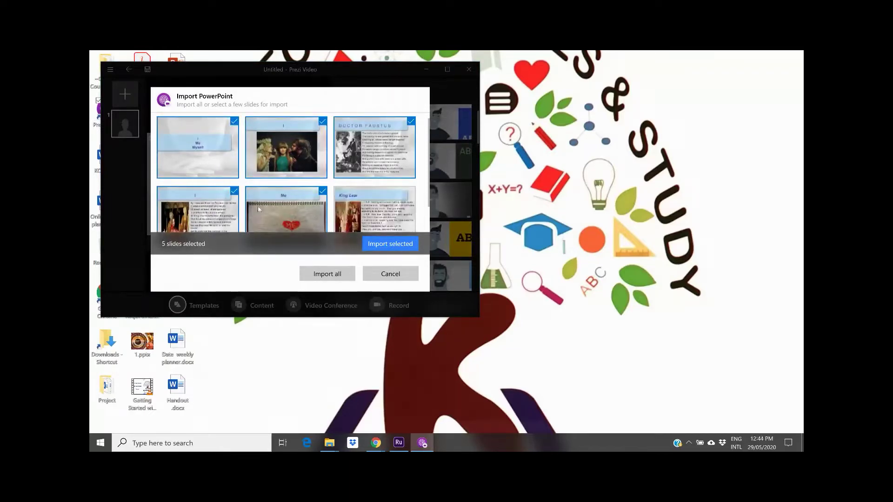
click(387, 244)
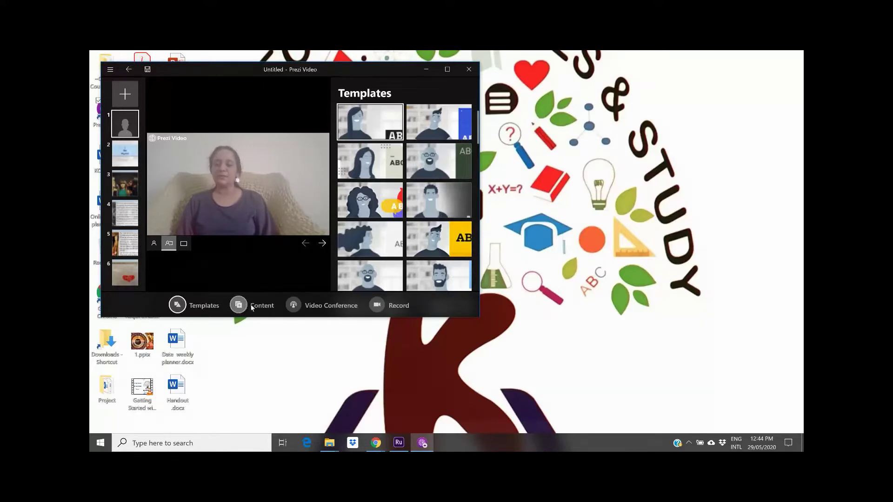
Maximize the video editor and add the text "New session" to Frame 1's content
click(447, 69)
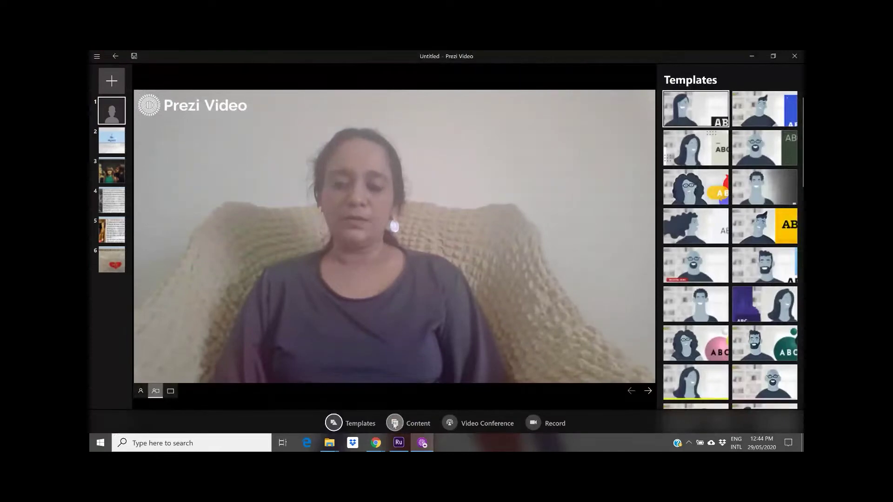
click(395, 424)
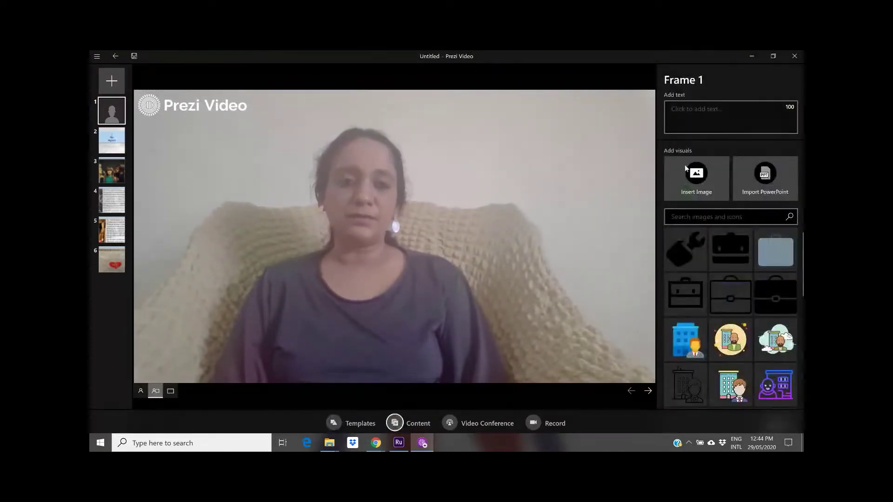
click(706, 117)
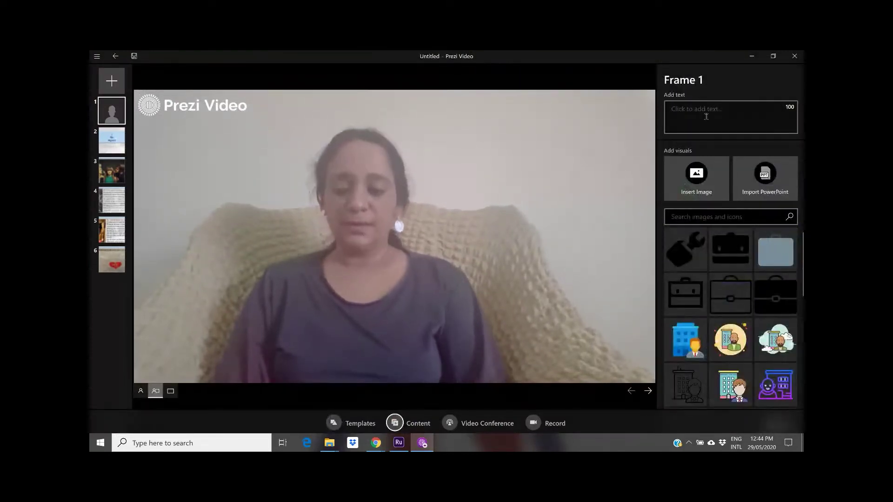
text(N)
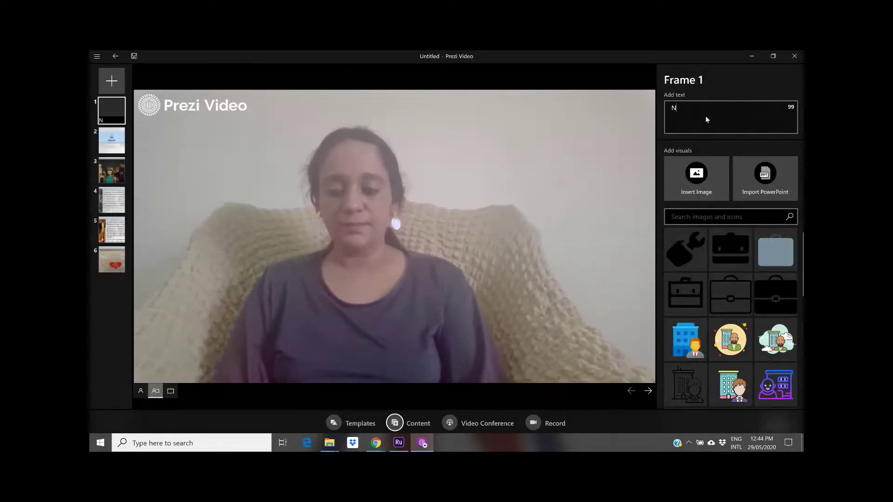
text(ew session)
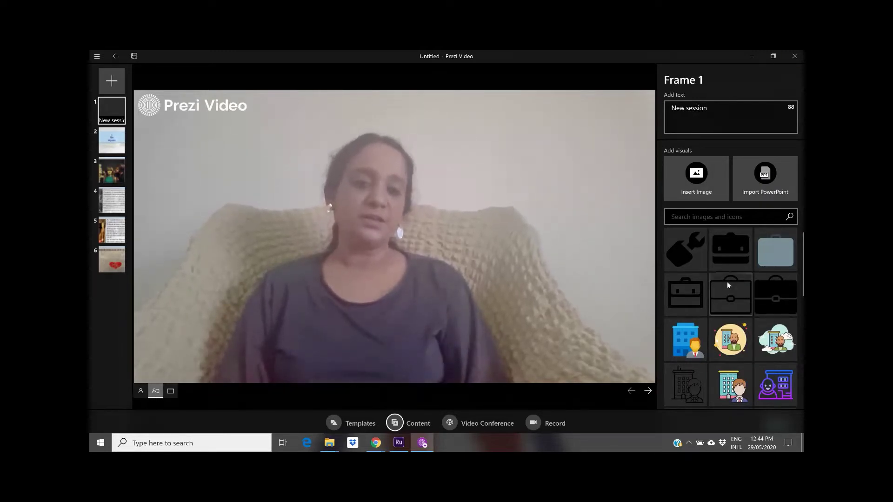
Try the cloud illustration of a bearded man beside a building as Frame 1's visual, and remove it again
click(789, 362)
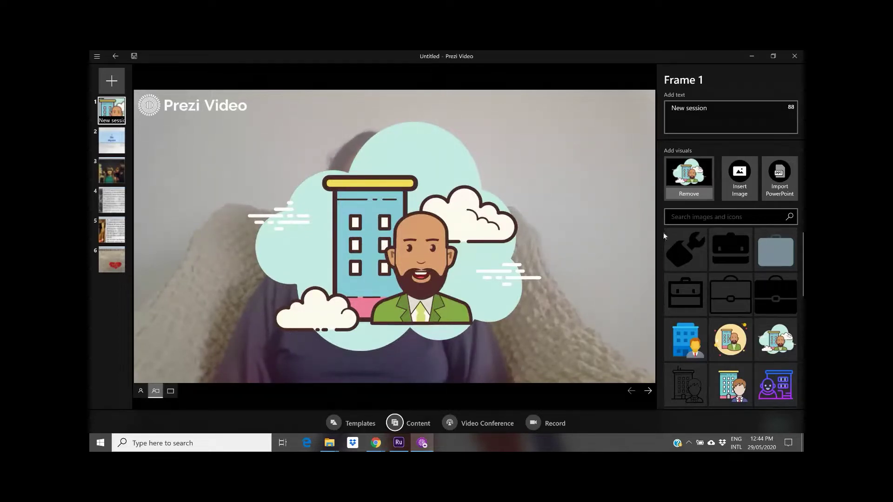
click(696, 194)
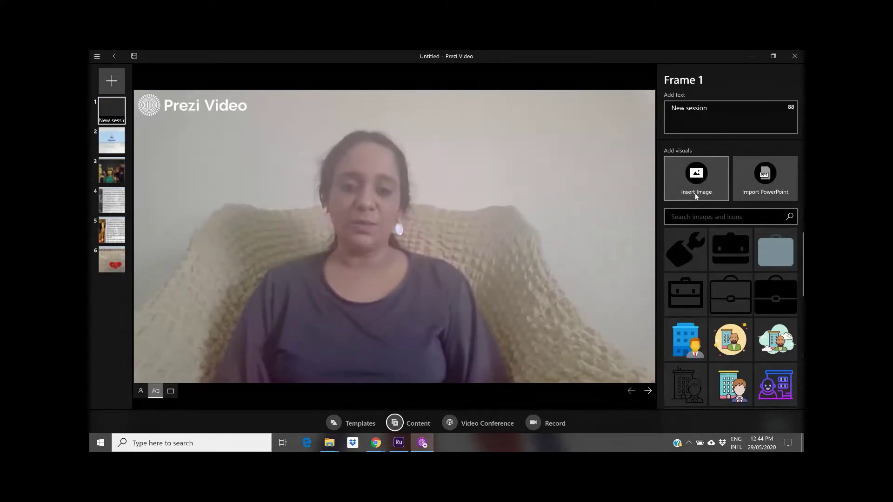
Open the video conference app choices, restore the Prezi dashboard in the browser, dismiss the choices, and close the recording without saving
click(477, 425)
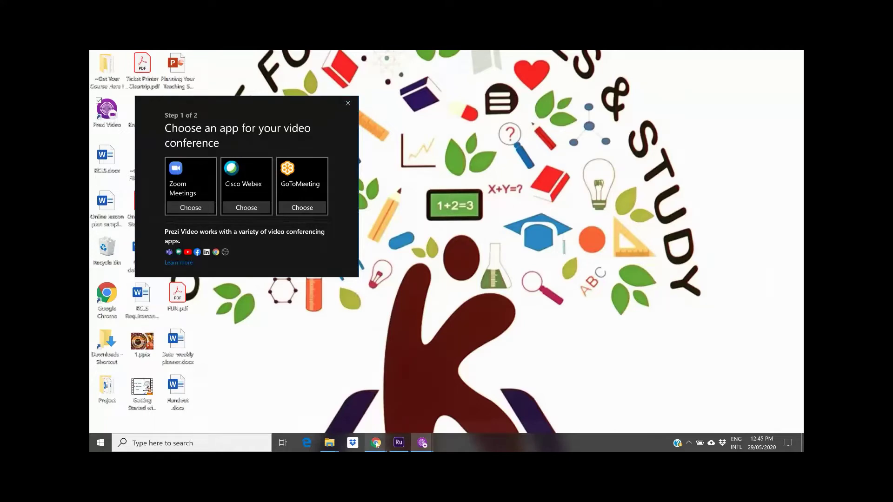
mouse_move(377, 445)
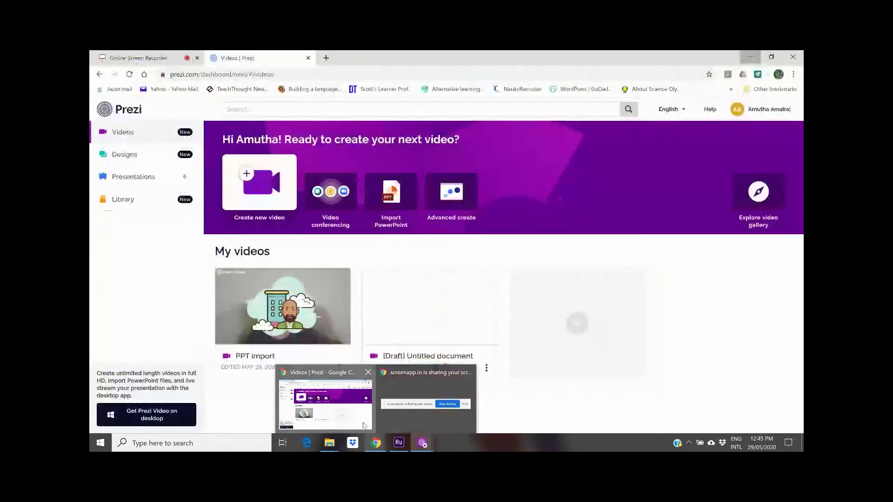
click(342, 414)
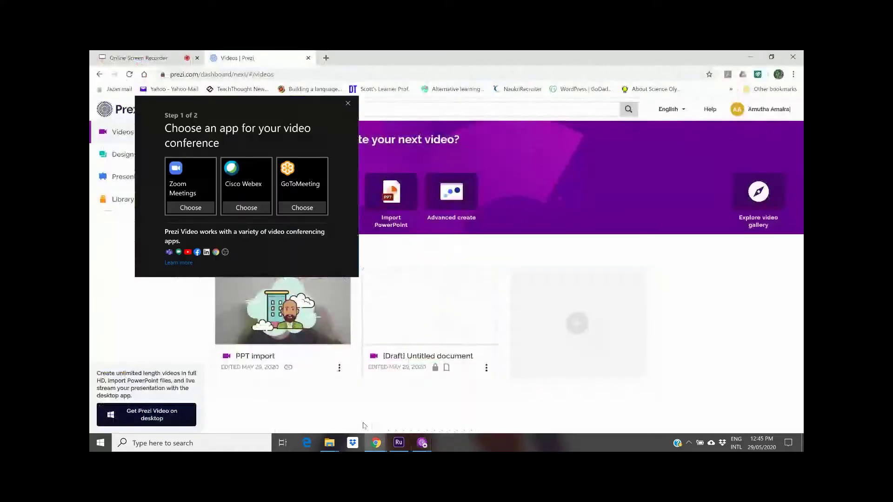
click(346, 101)
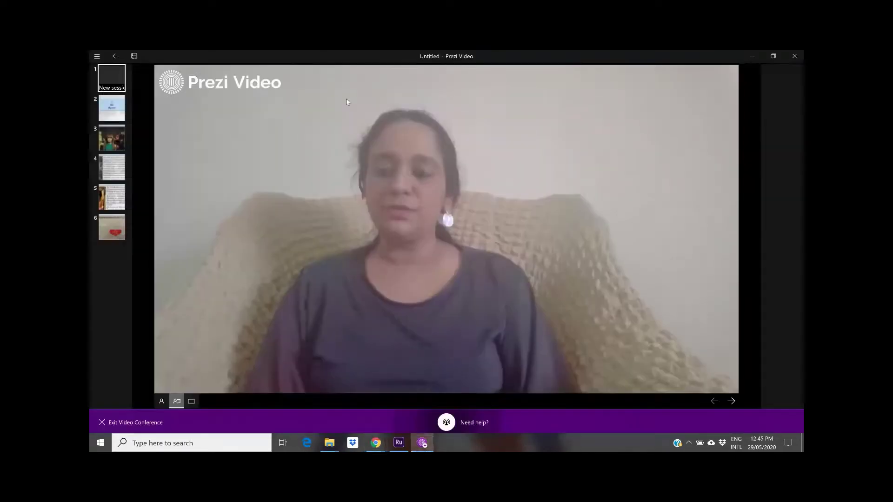
click(794, 56)
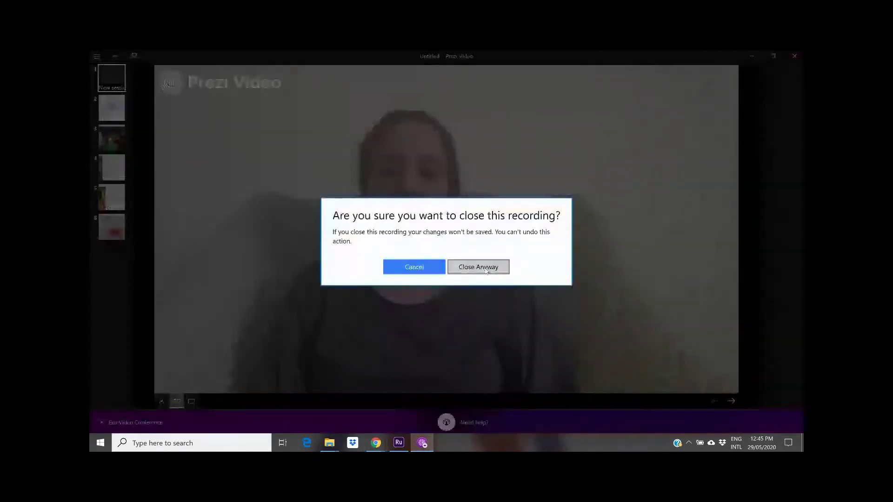
click(486, 269)
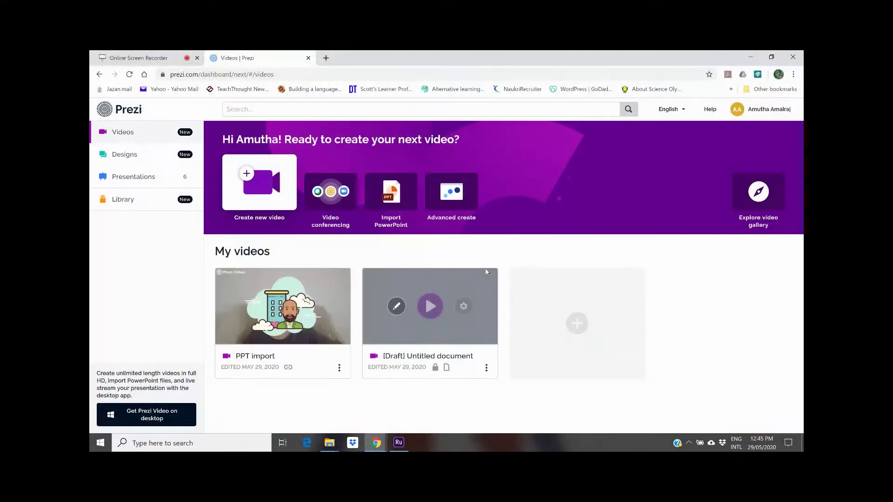
Start a new design and examine the template categories, including Reports, Slides, Dashboards, Charts, Maps, Posters, Social media posts and YouTube thumbnails
click(132, 161)
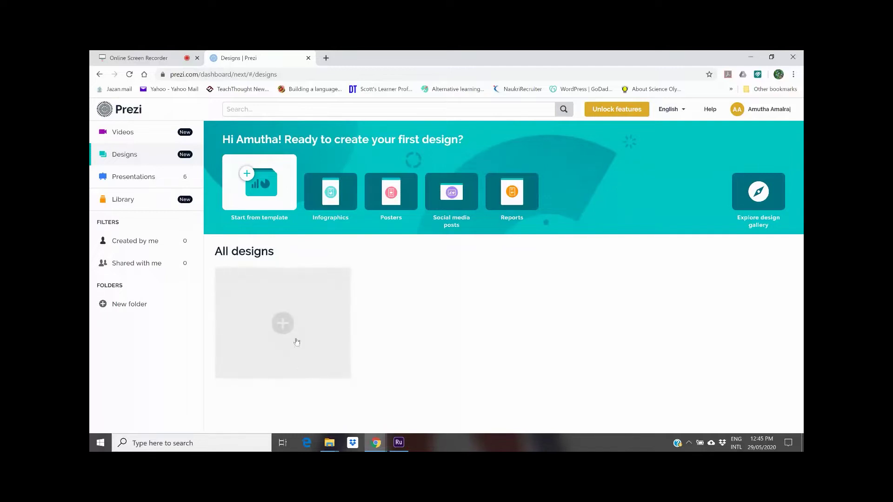
click(282, 324)
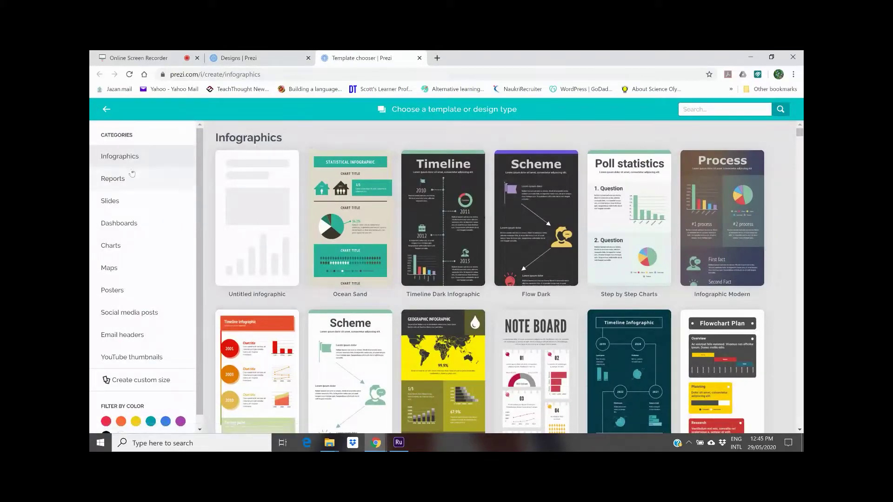
click(120, 183)
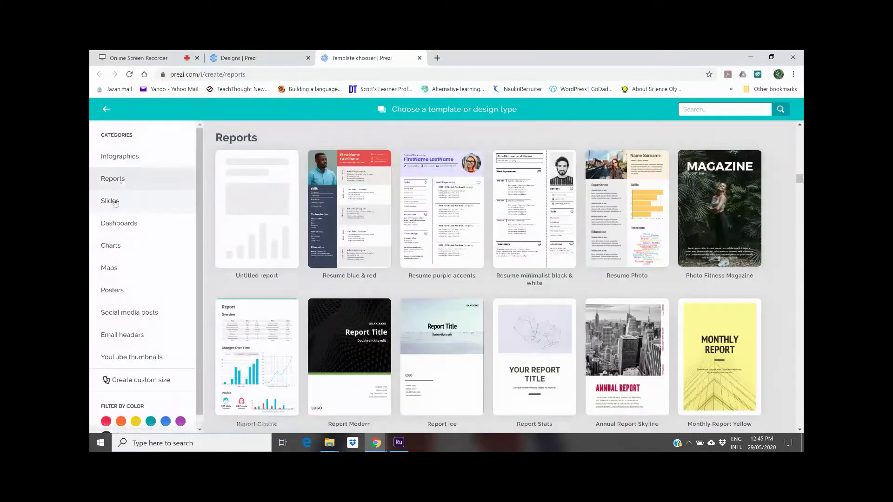
click(115, 204)
click(119, 224)
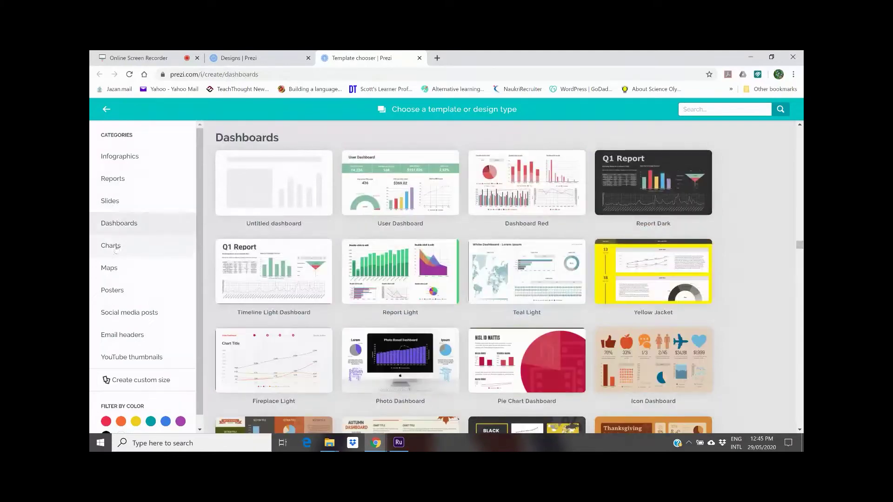
click(112, 246)
click(115, 273)
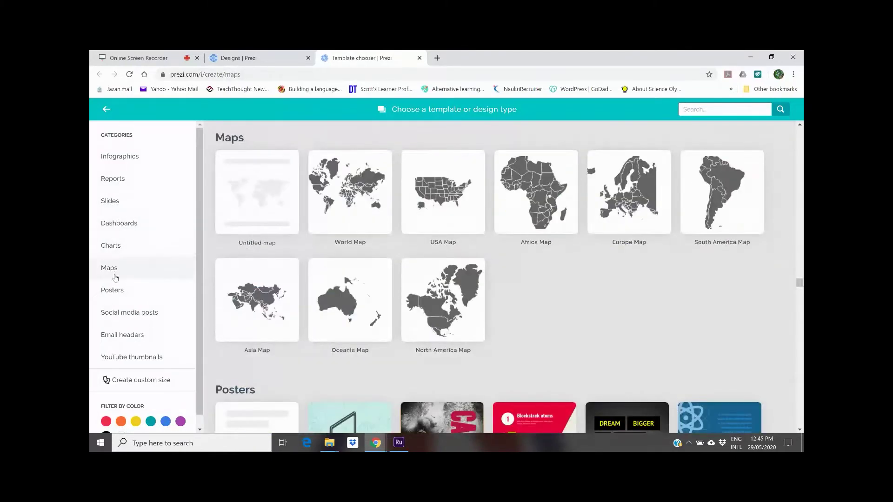
click(113, 291)
click(129, 316)
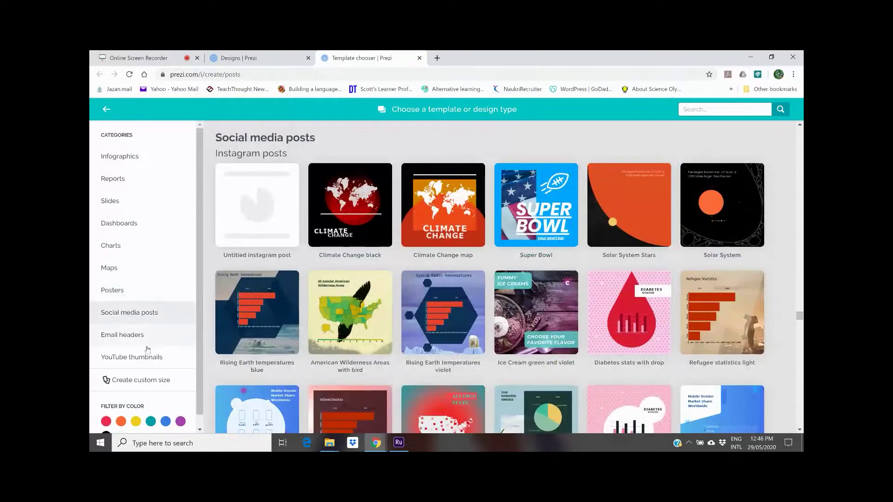
click(154, 361)
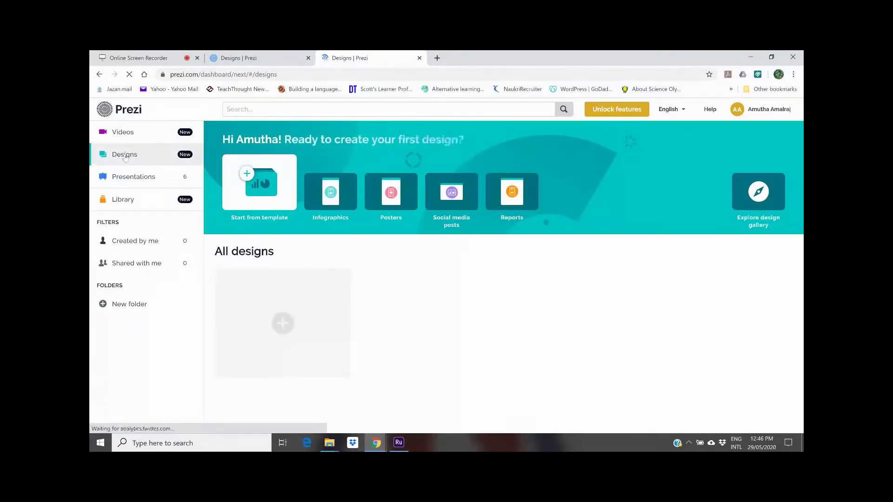
Look through the existing presentations on the dashboard and the General templates offered for a new presentation
click(138, 177)
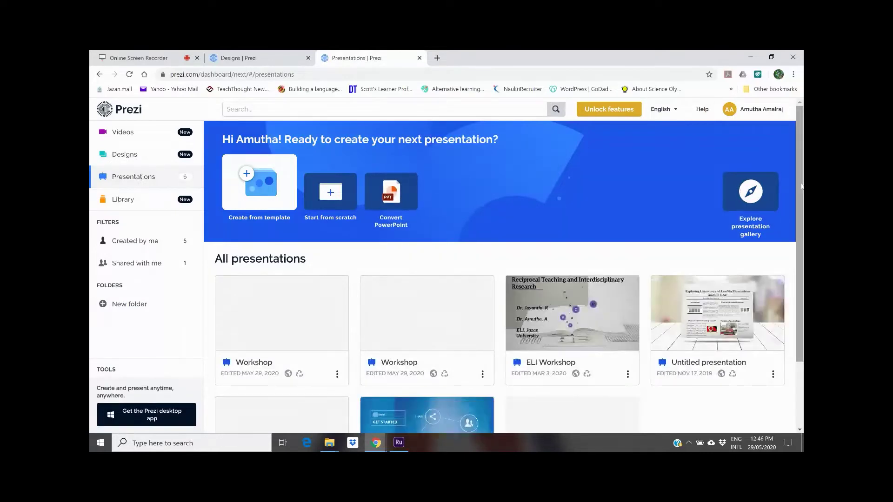
scroll(801, 179, down, 2)
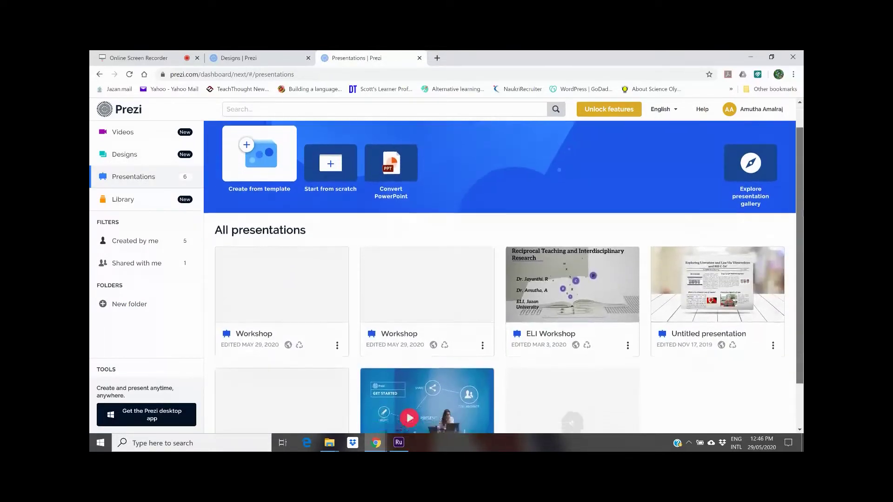
scroll(319, 269, up, 2)
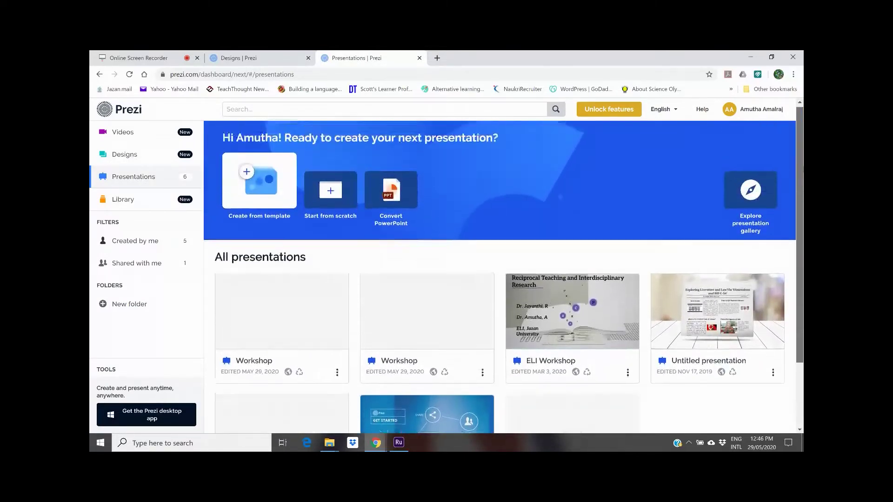
mouse_move(309, 305)
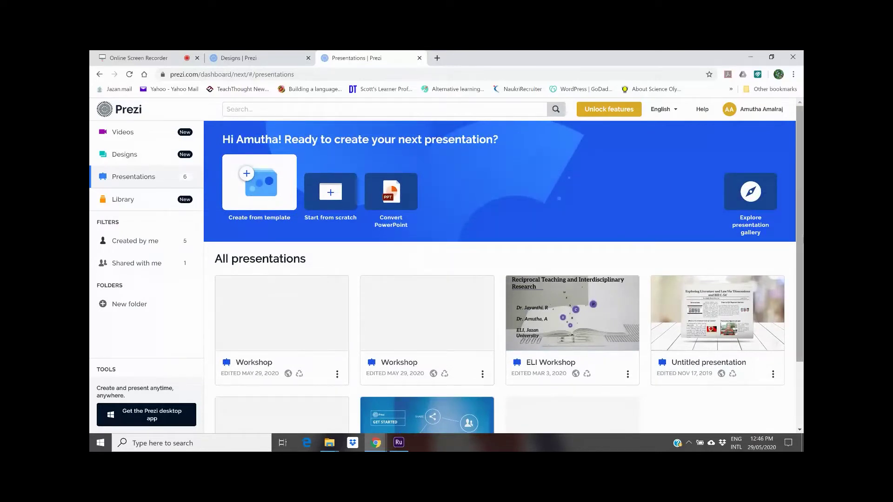
scroll(800, 235, down, 2)
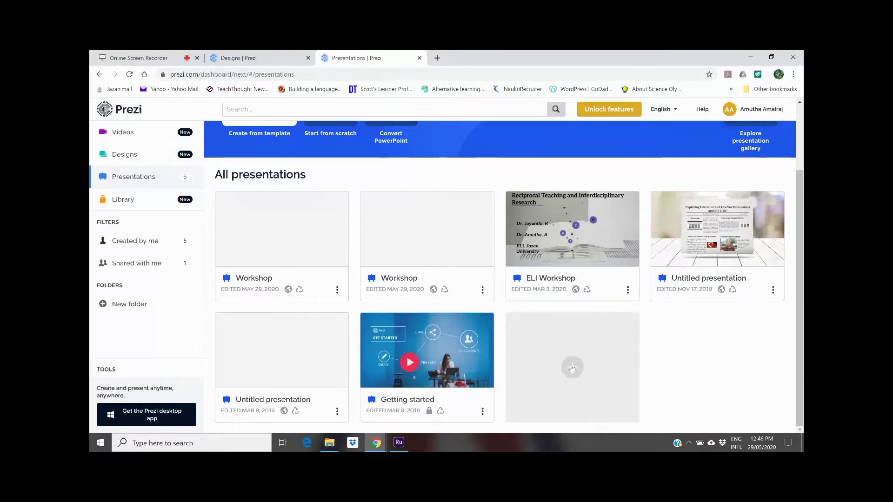
click(572, 368)
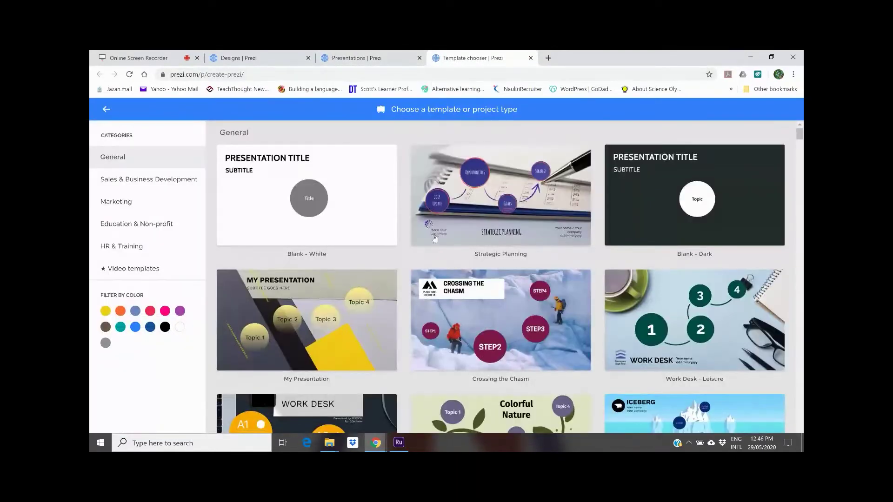
mouse_move(800, 139)
mouse_down()
mouse_move(800, 207)
mouse_move(800, 134)
mouse_up()
Open the first Workshop presentation for editing from the presentations list and close the unused template chooser
click(362, 54)
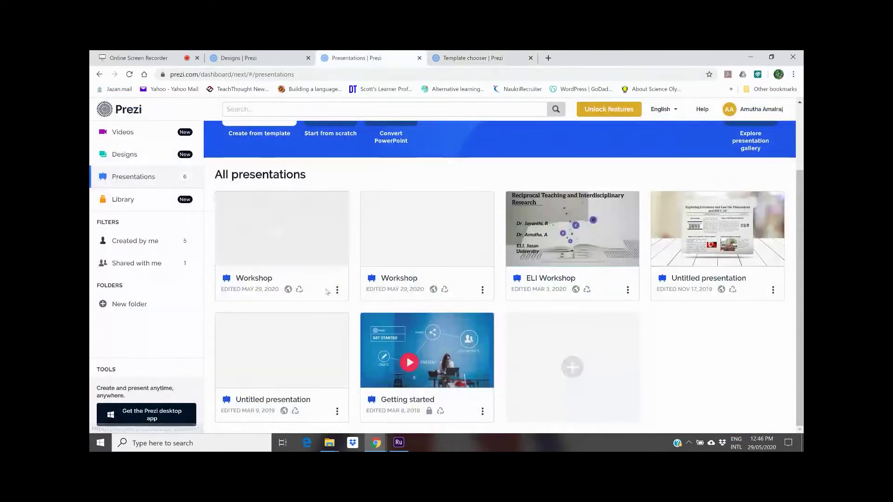
mouse_move(260, 255)
click(249, 229)
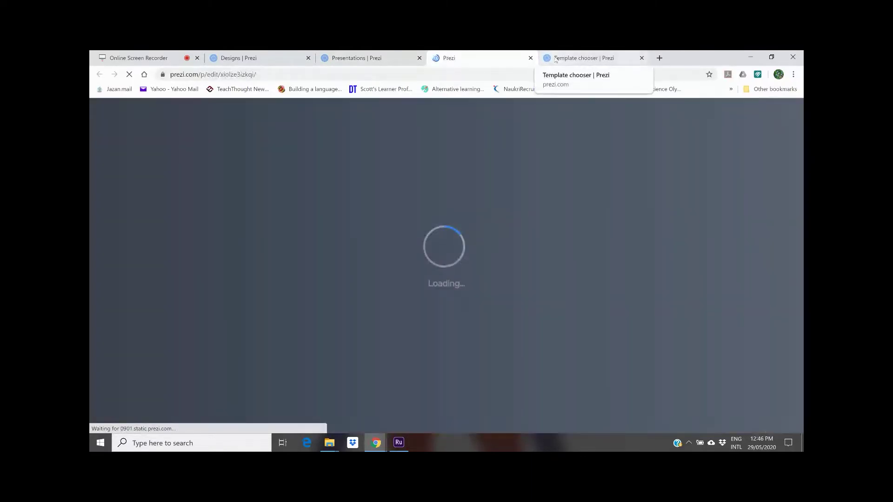
click(642, 58)
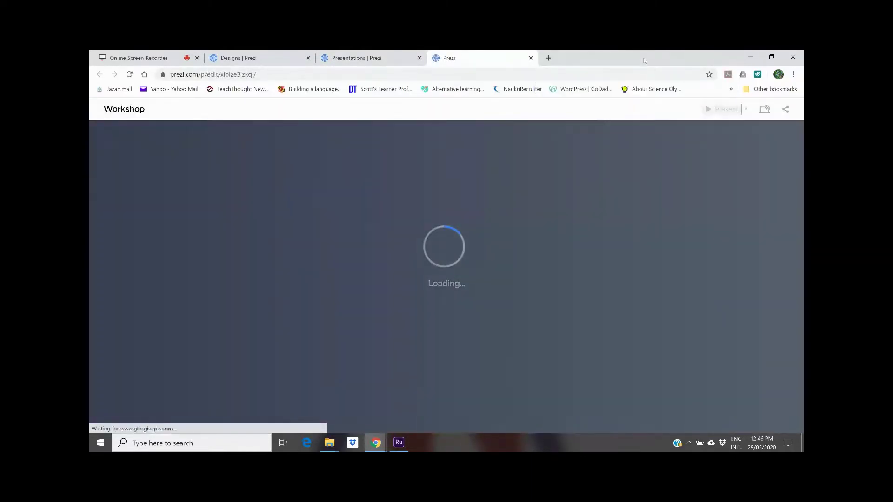
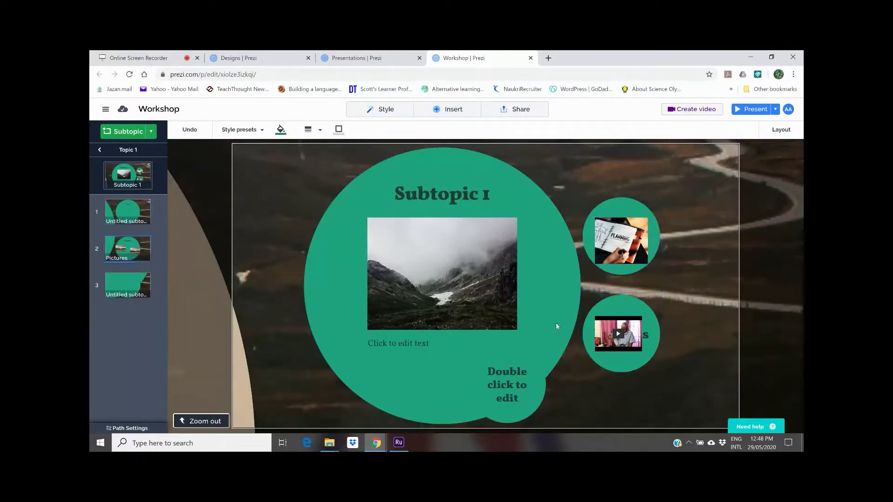
Select the second subtopic of Topic 1 and open the shape choices in the Shape & Layout style options
click(613, 305)
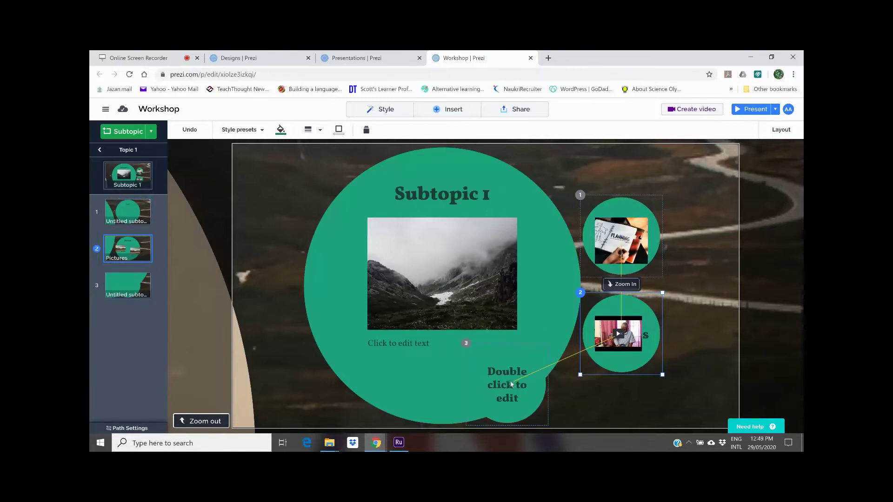
click(392, 114)
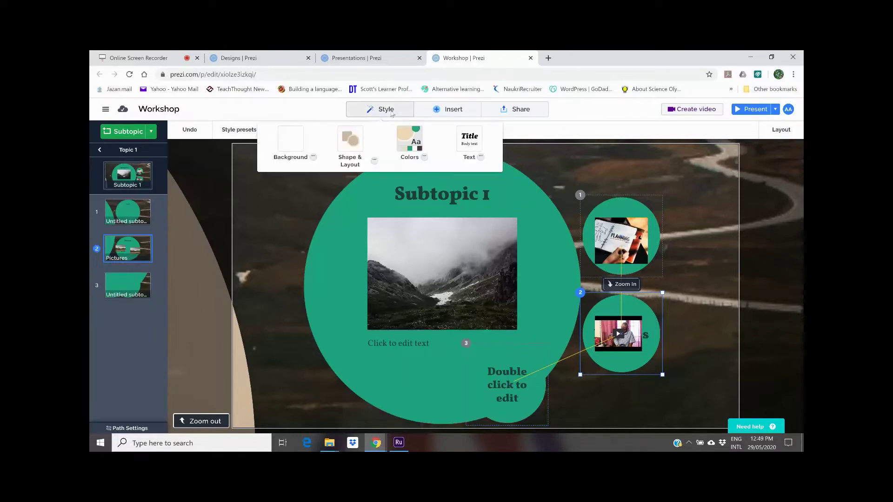
click(292, 145)
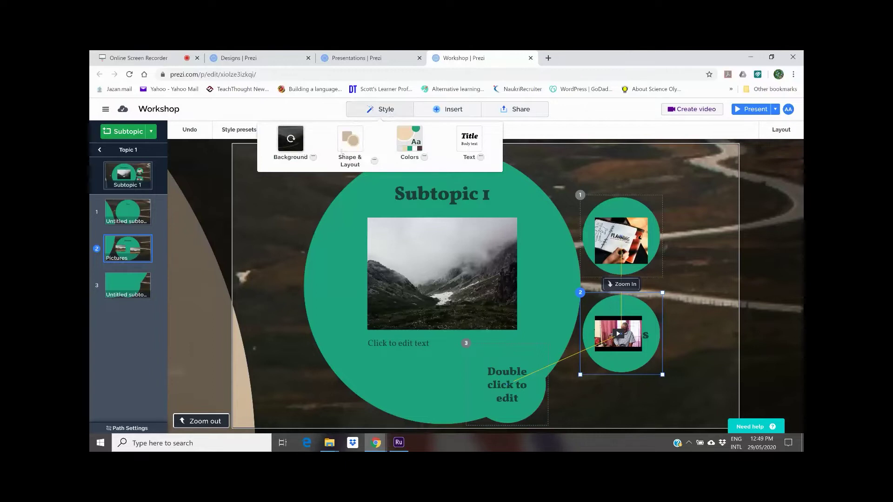
click(374, 161)
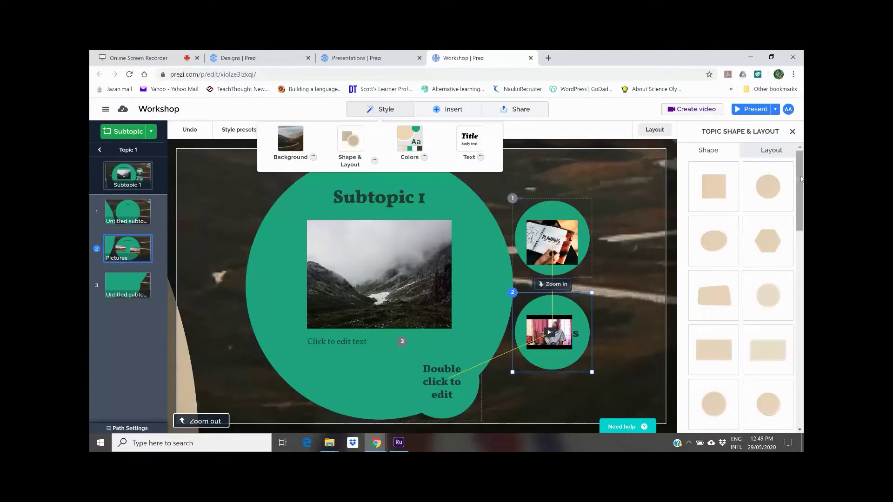
drag(801, 179, 802, 300)
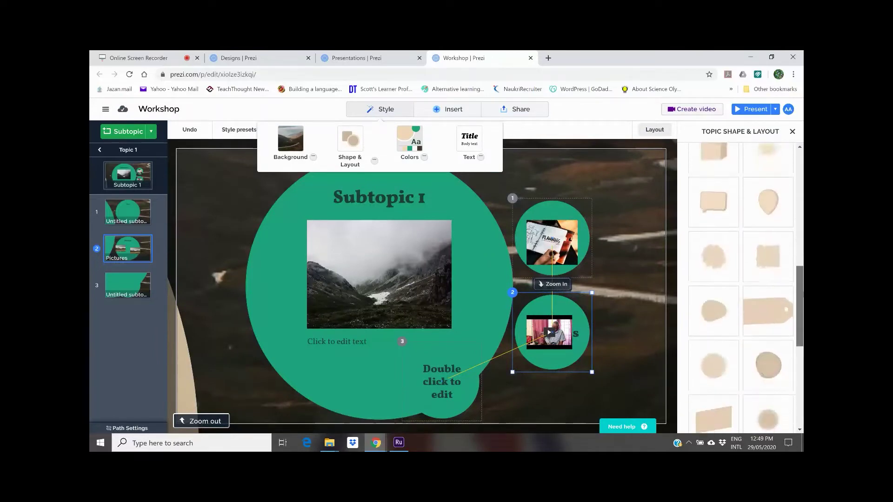
Try the map pin, brushed square and speech bubble shapes on the subtopics
click(770, 202)
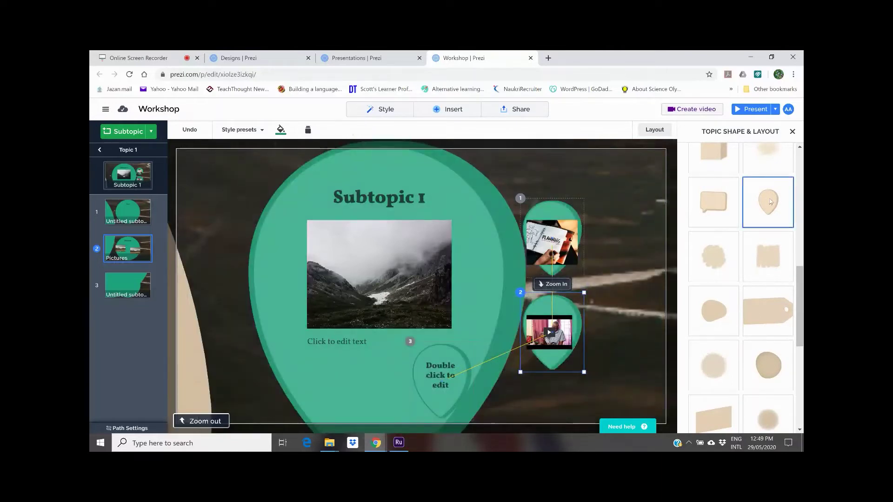
click(769, 259)
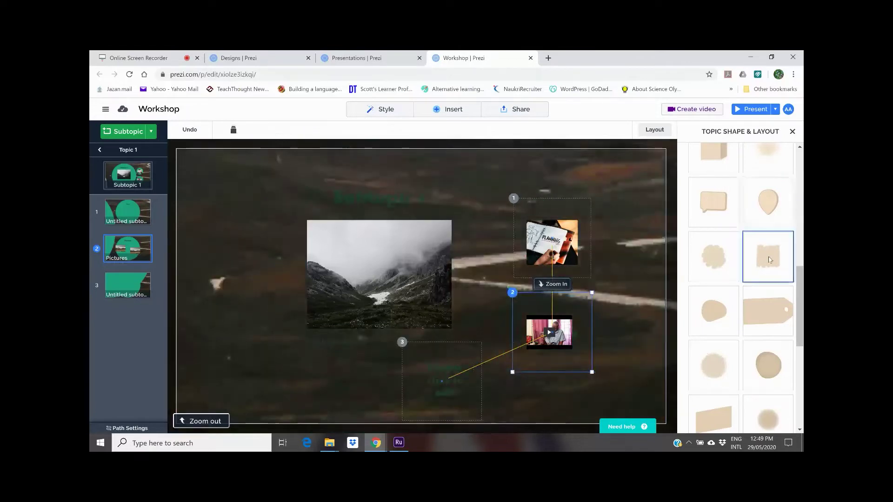
click(718, 205)
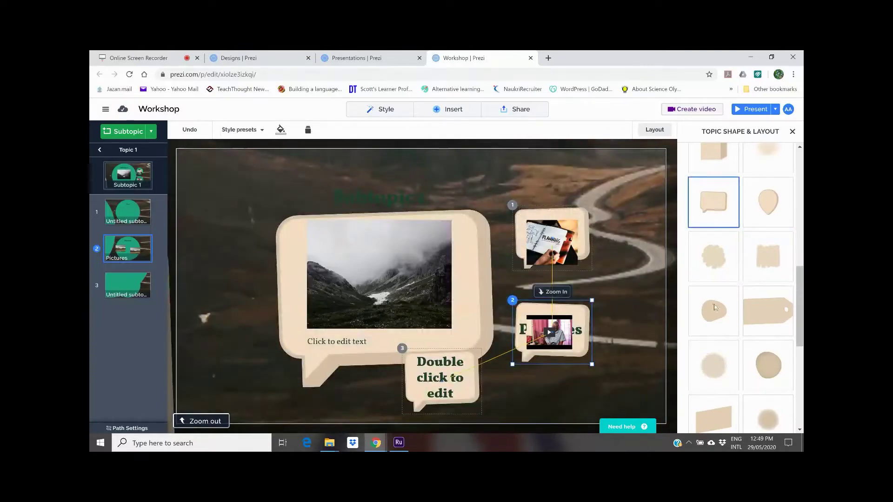
Apply the speckled, rough-edged circle shape to the subtopics of Topic 1
click(713, 362)
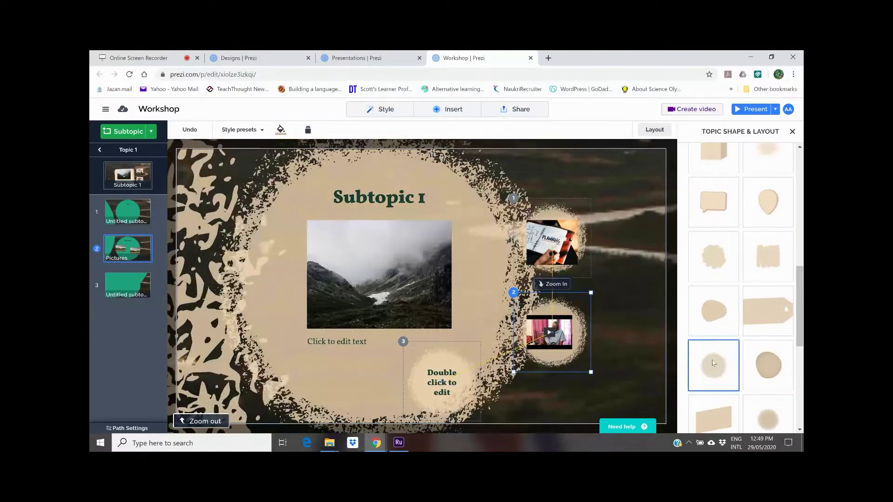
click(800, 186)
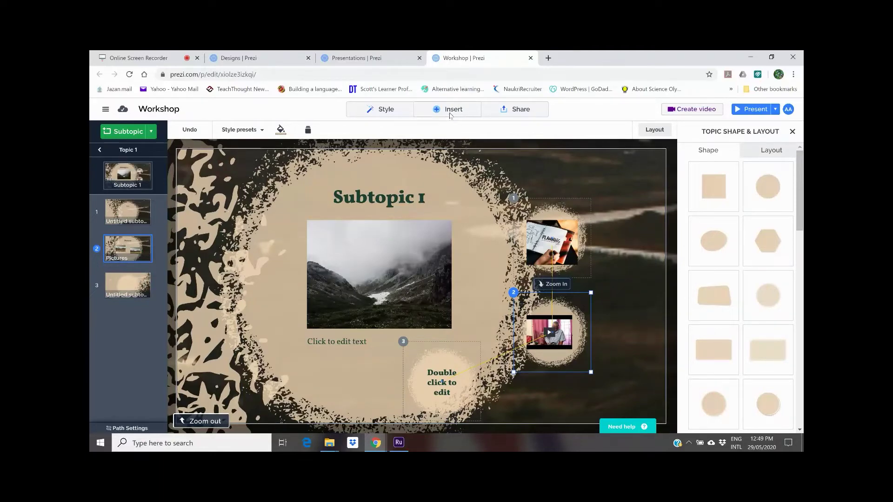
Add a new subtopic to the Subtopic 1 page and insert FUN.pdf from the Desktop folder
click(450, 116)
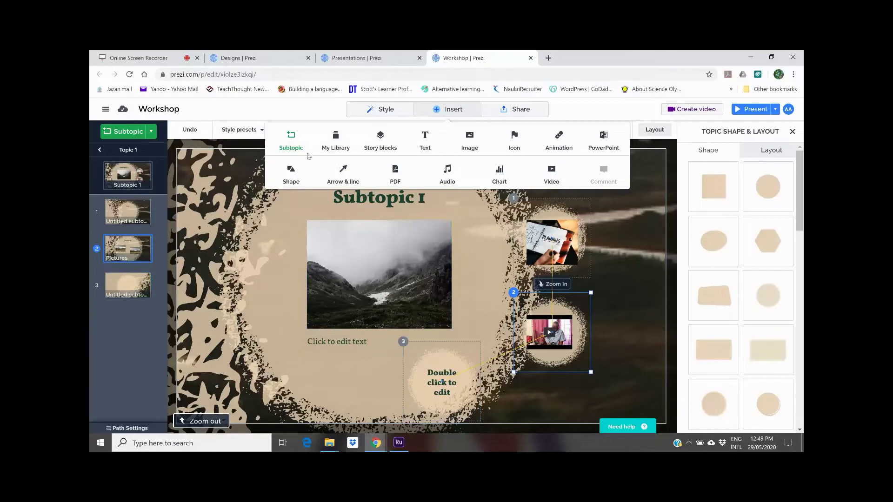
click(291, 136)
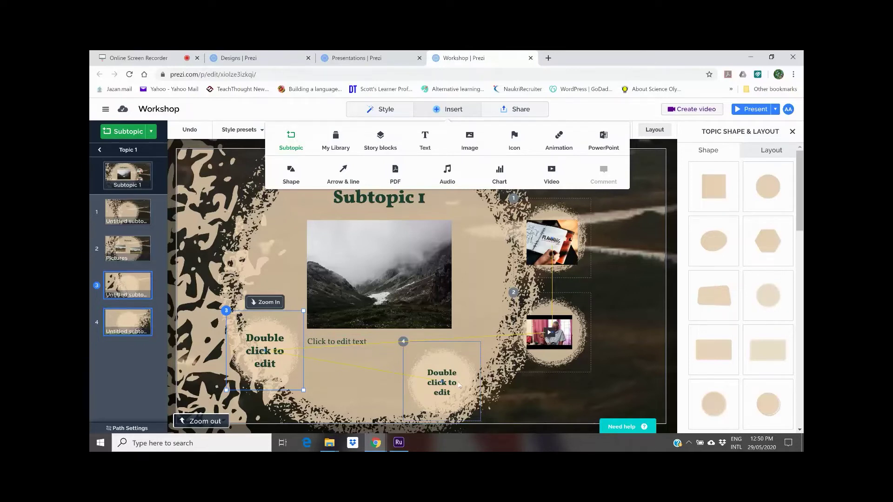
click(394, 170)
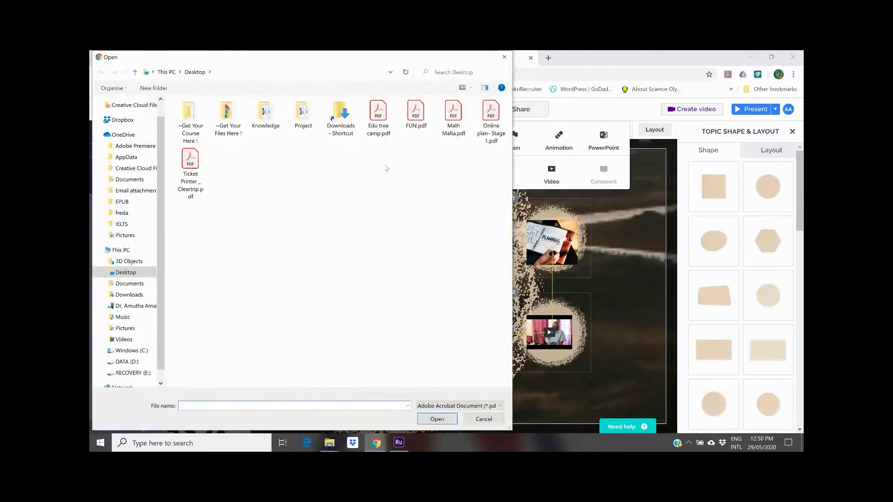
click(417, 113)
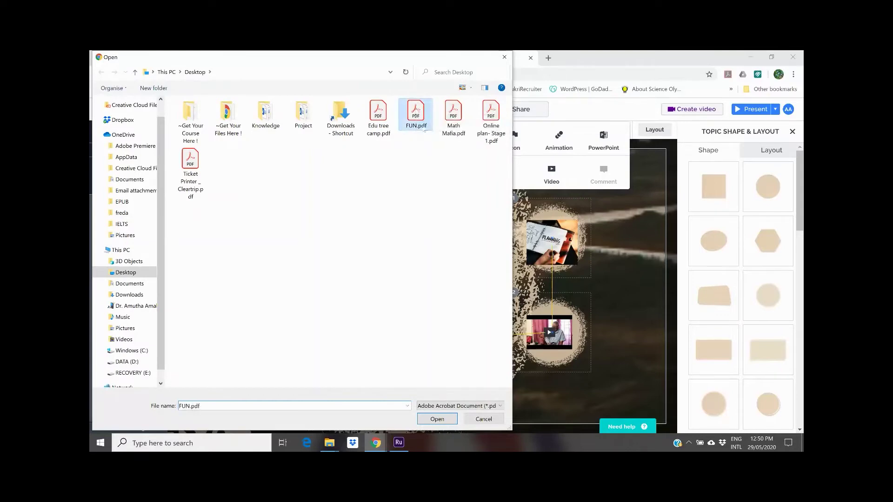
click(449, 416)
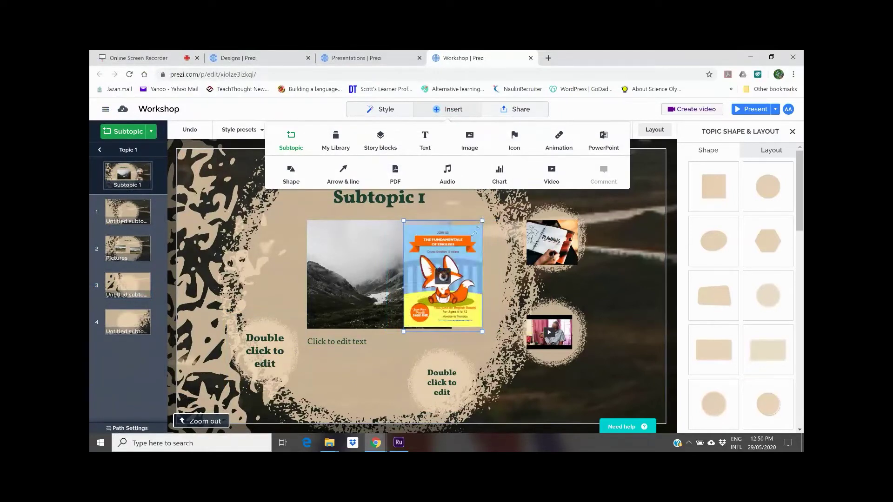
Shrink the inserted FUN.pdf page and move it onto the newly added subtopic circle
drag(481, 220, 441, 281)
click(428, 293)
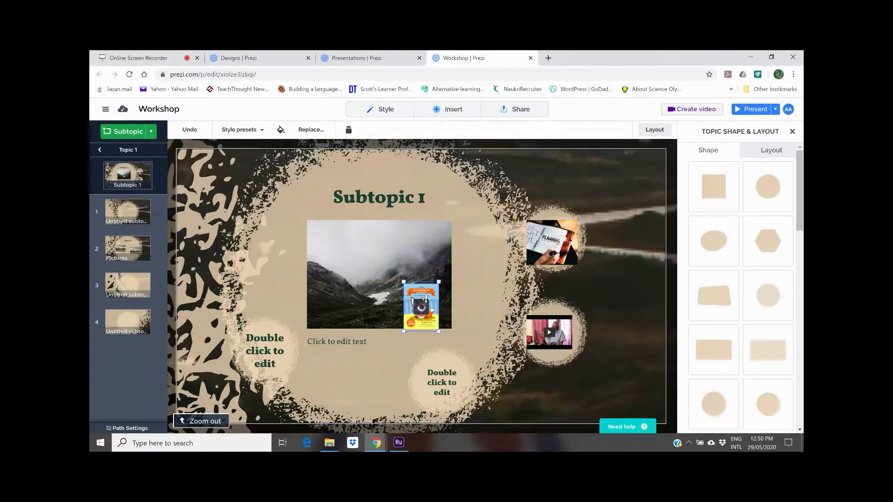
drag(428, 294, 264, 349)
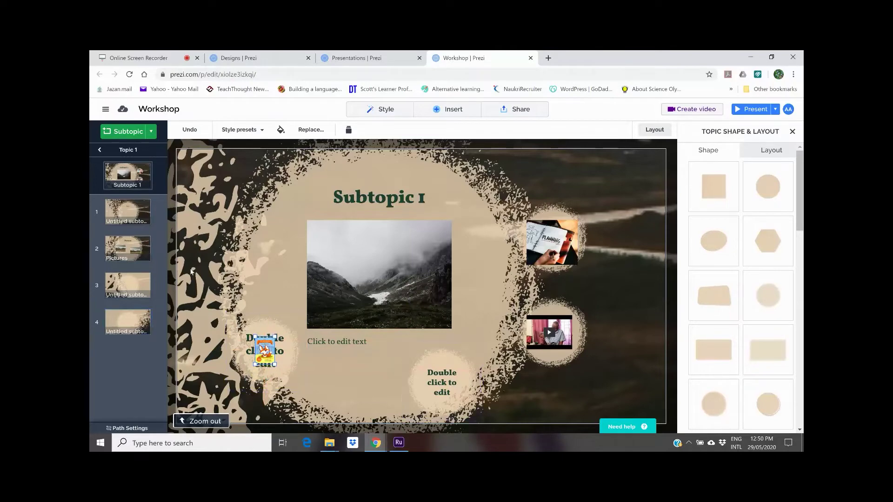
Open the first untitled subtopic, select the text box below its title, and open the audio insertion options
click(126, 215)
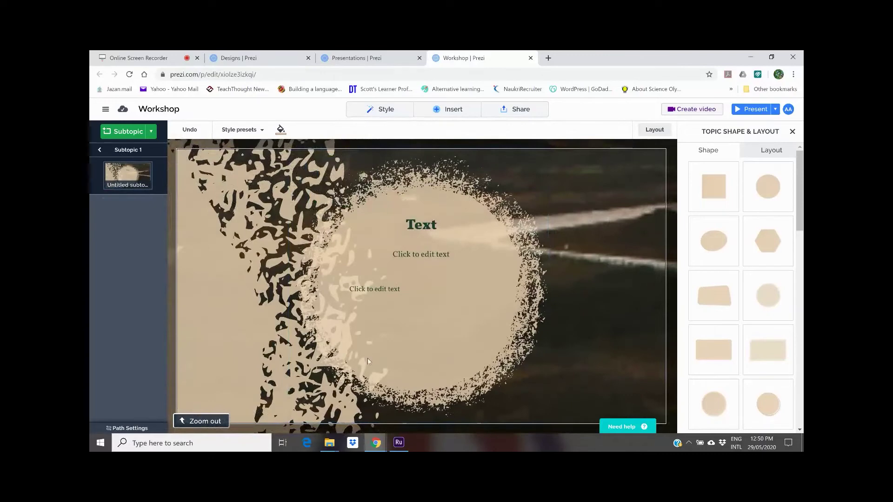
click(433, 253)
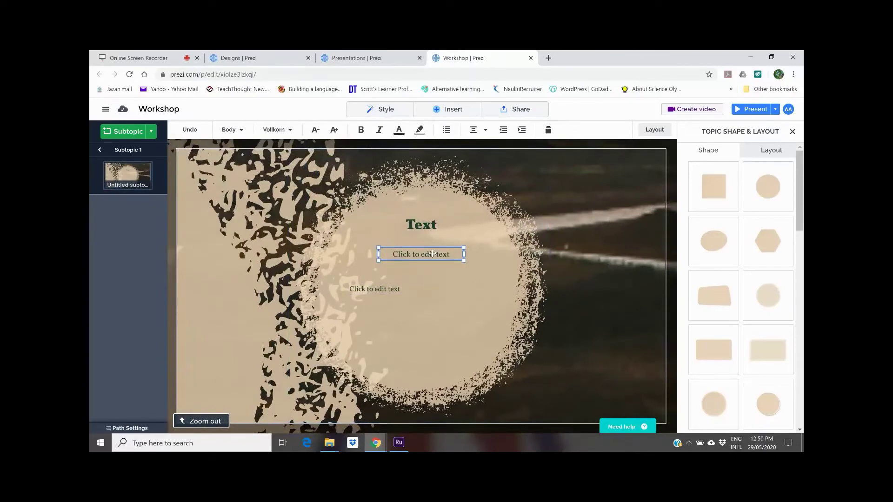
click(453, 109)
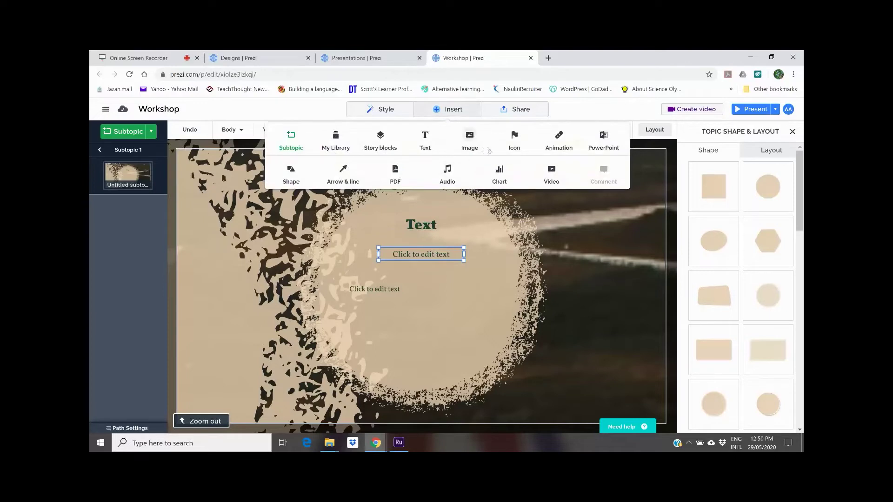
click(450, 179)
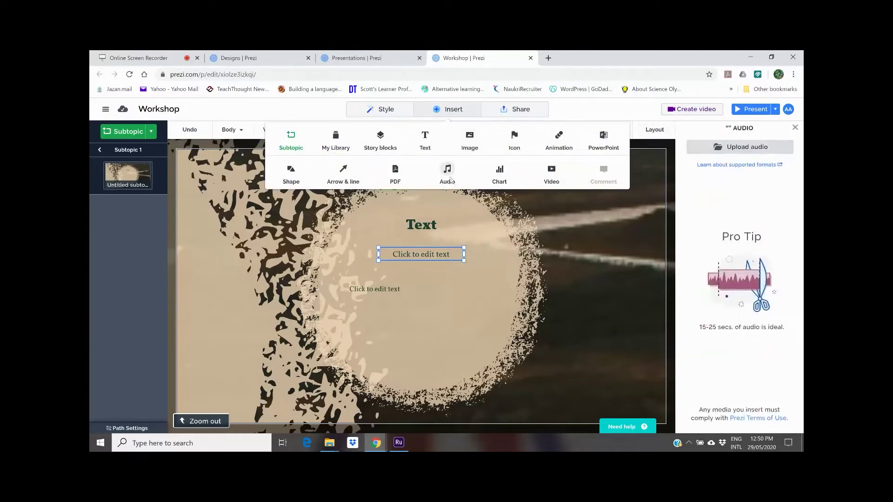
click(449, 174)
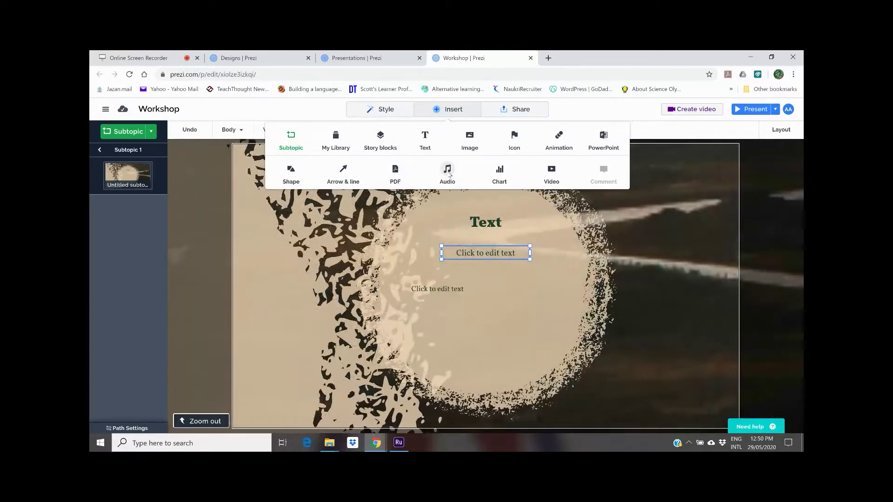
click(449, 174)
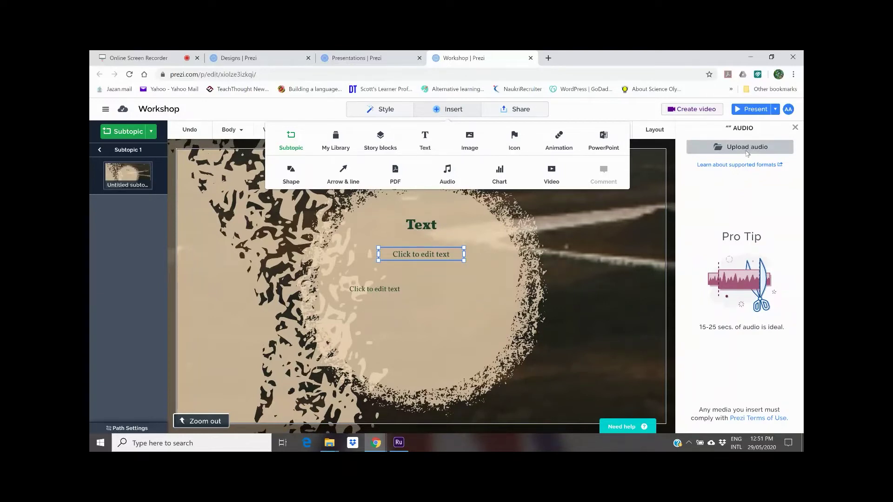
Read the support article on supported video, audio, image and other file types, then return to the Workshop presentation
click(778, 166)
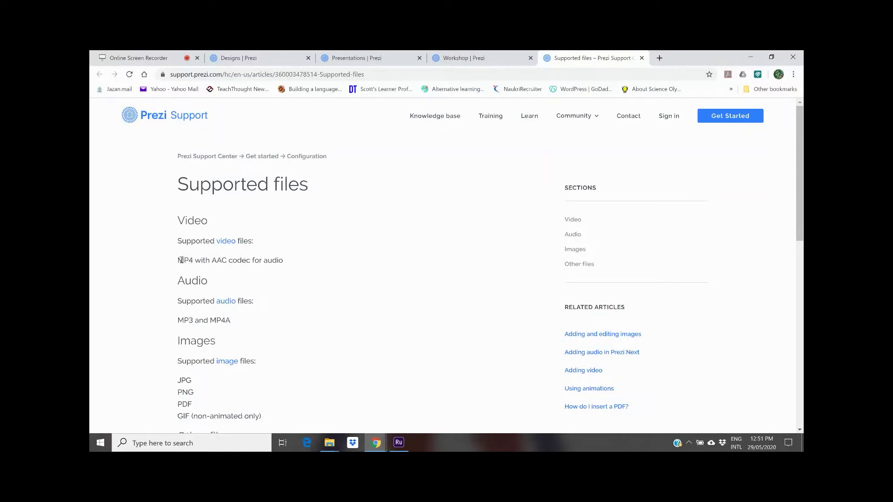
drag(178, 265, 190, 261)
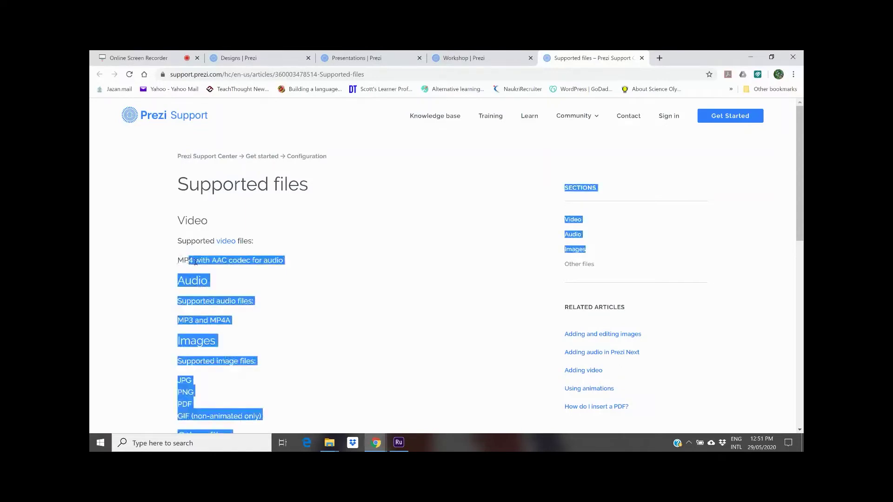
click(292, 302)
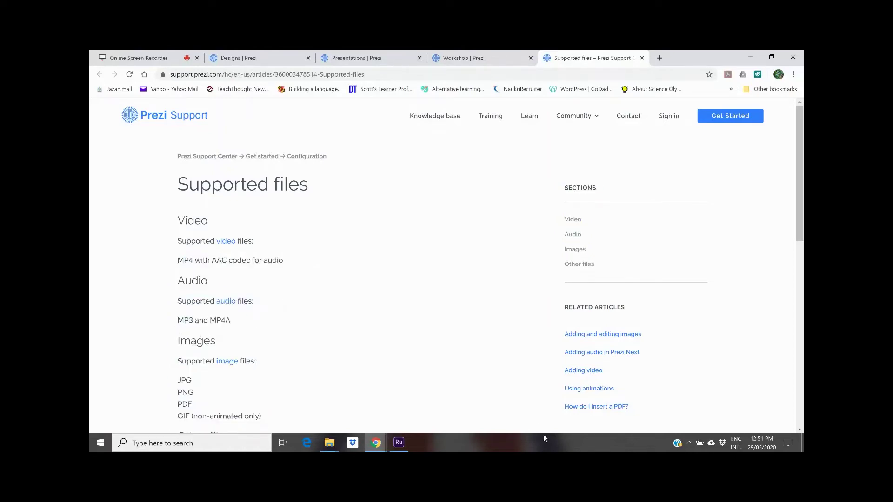
drag(797, 219, 797, 302)
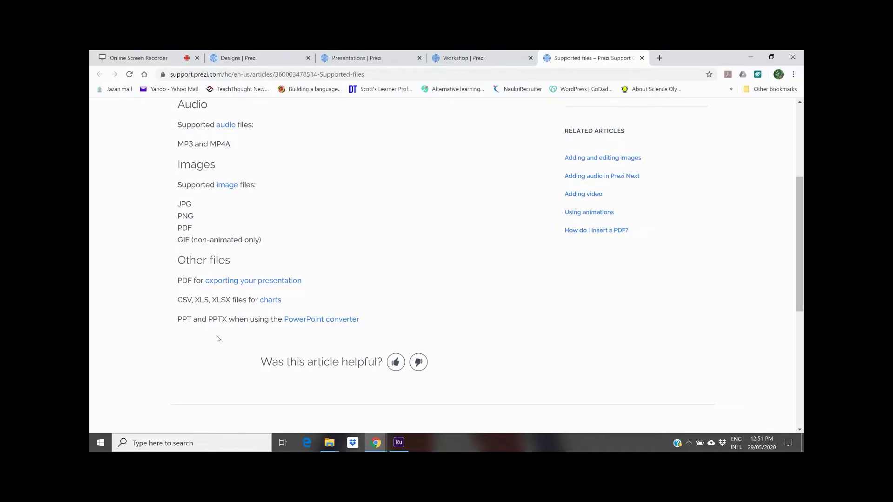
click(493, 58)
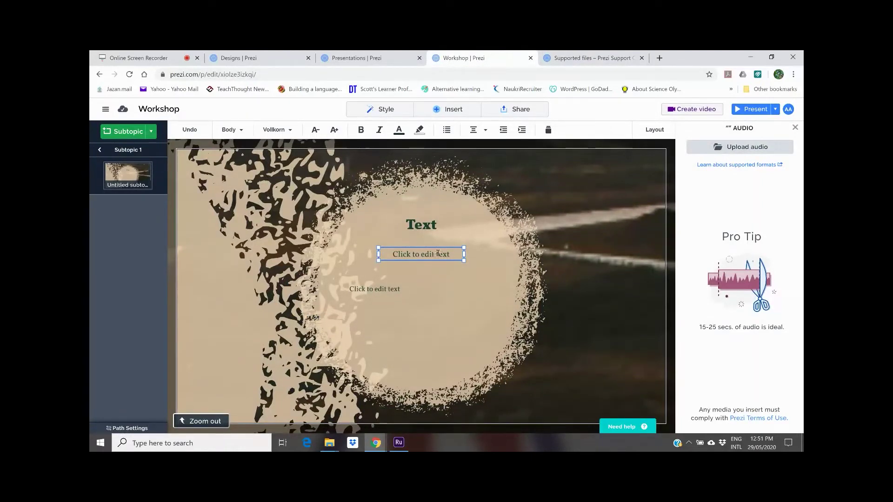
Open the video insertion options for the subtopic and activate the YouTube embed address field
click(437, 254)
click(447, 112)
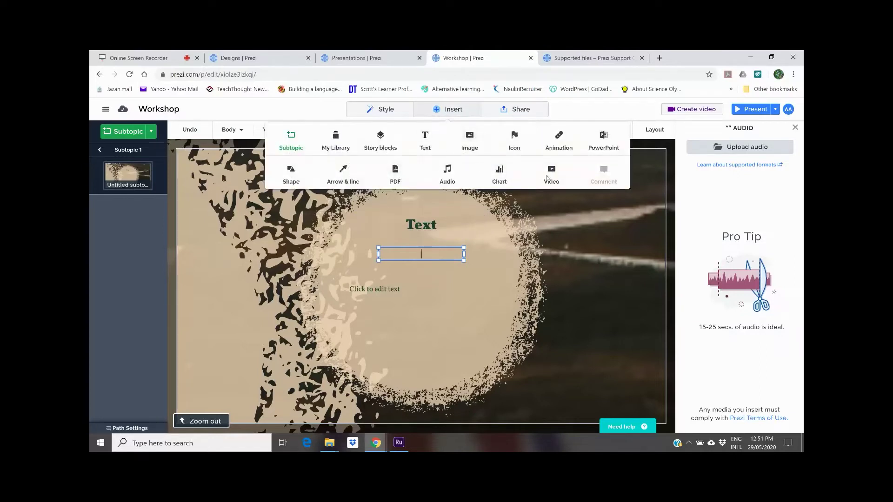
click(553, 179)
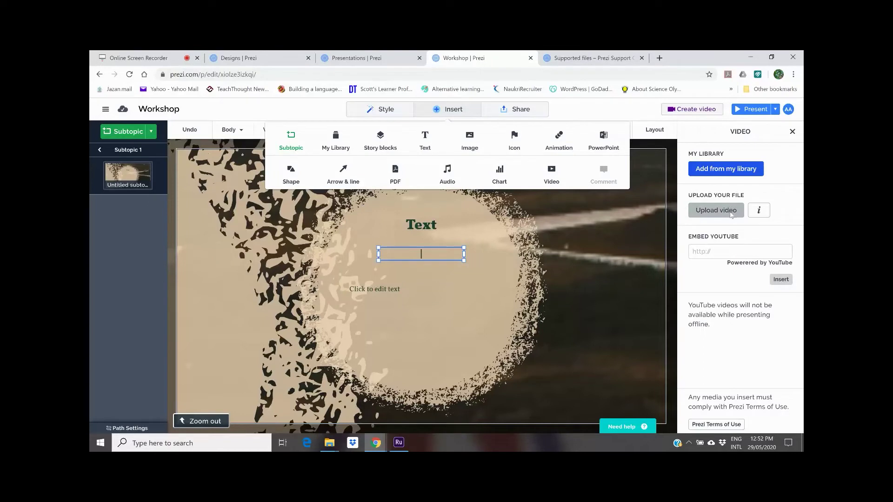
click(716, 252)
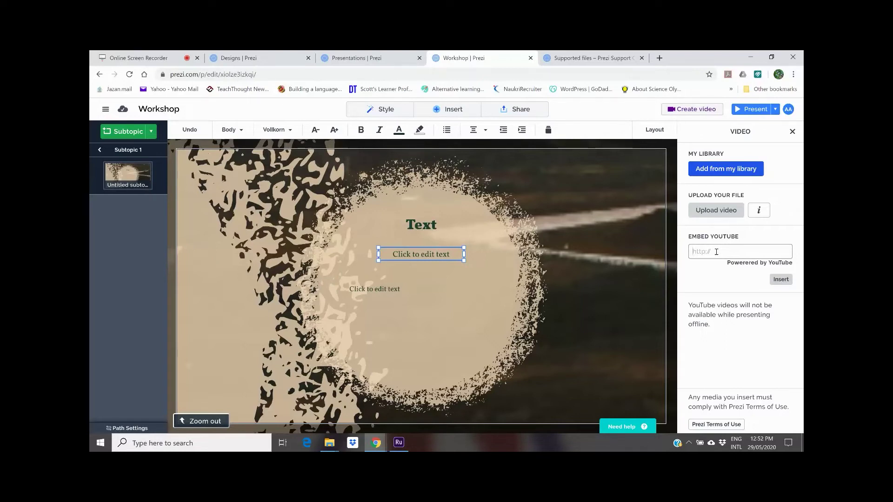
Open YouTube in a new browser tab and preview the first recommended video
click(660, 58)
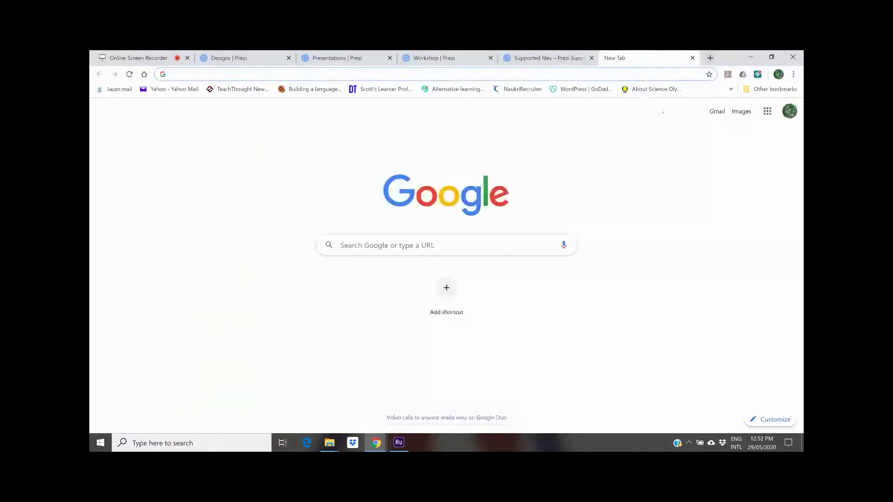
click(764, 114)
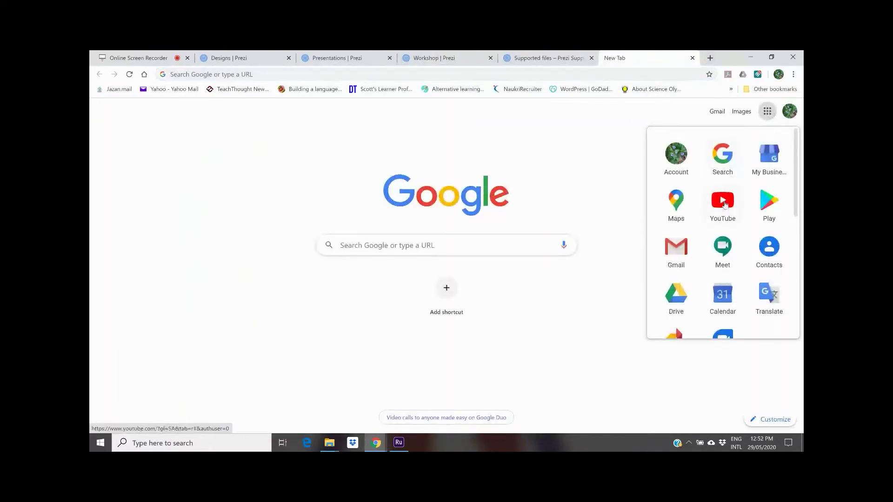
click(724, 202)
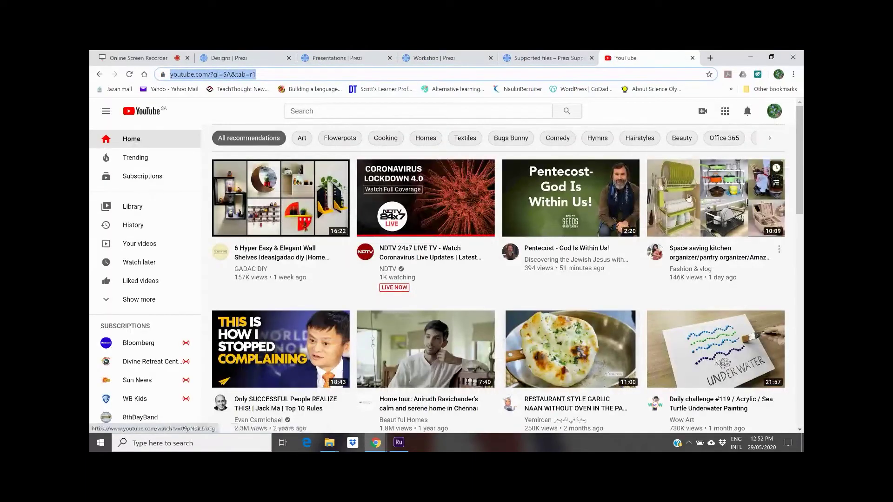
mouse_move(333, 223)
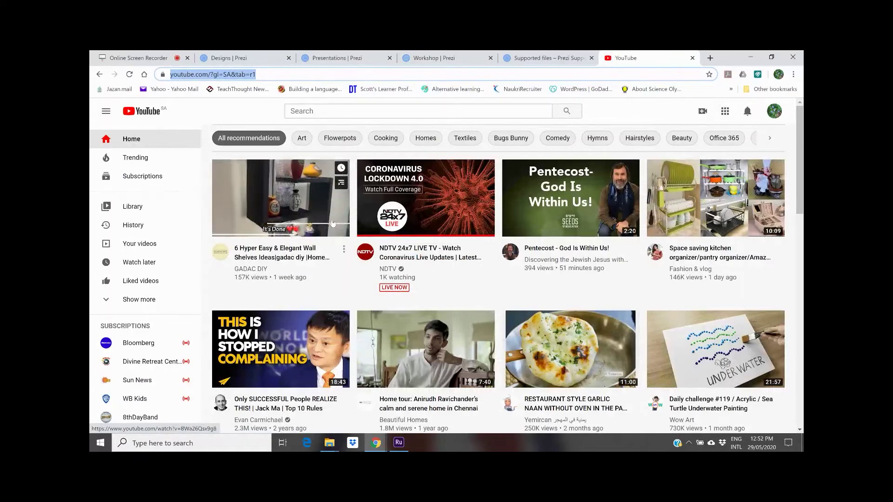
Copy the web address of GADAC DIY's "6 Hyper Easy & Elegant Wall Shelves Ideas" video and close YouTube to return to the Workshop presentation
click(331, 217)
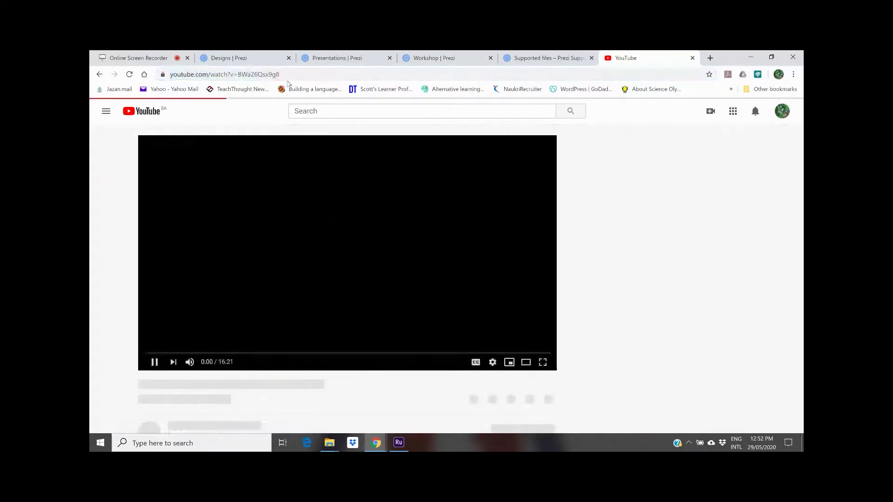
click(285, 74)
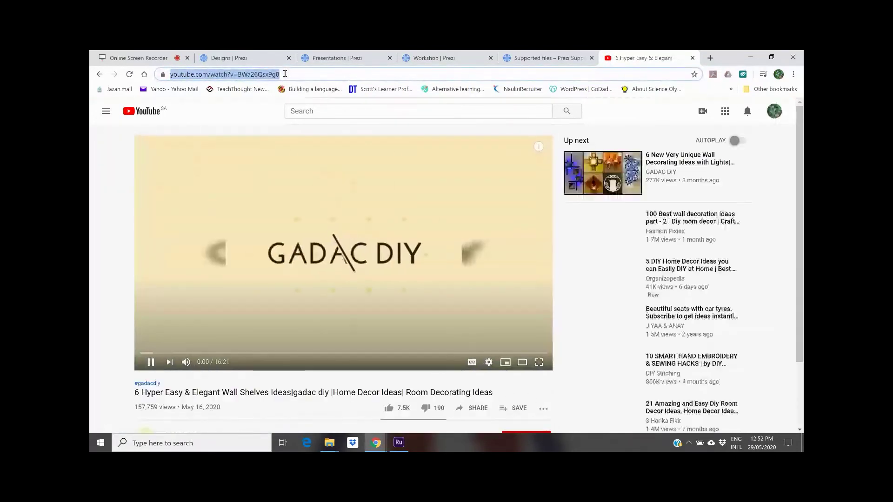
click(692, 58)
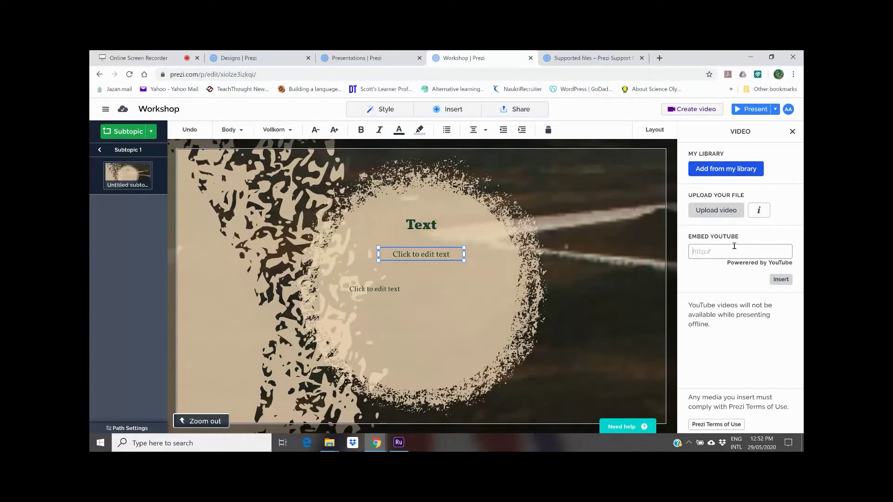
Embed the YouTube video in the subtopic using the copied address and close the video insertion options
key(ctrl+v)
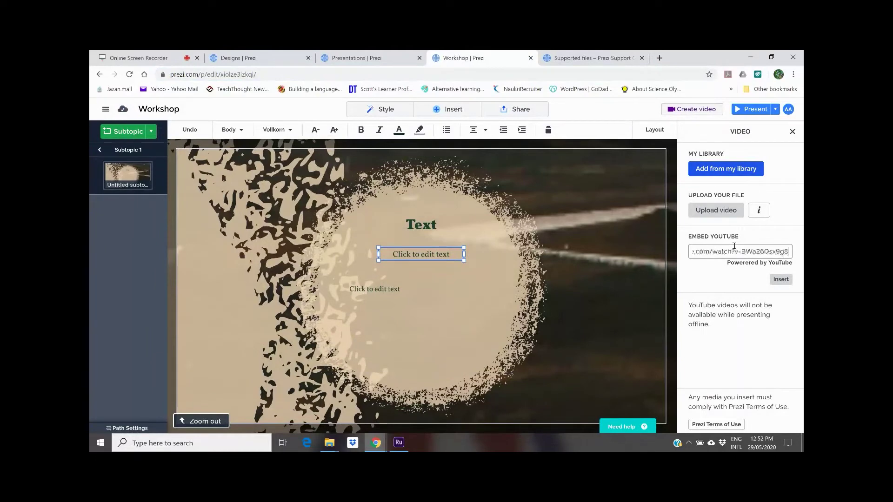
click(785, 281)
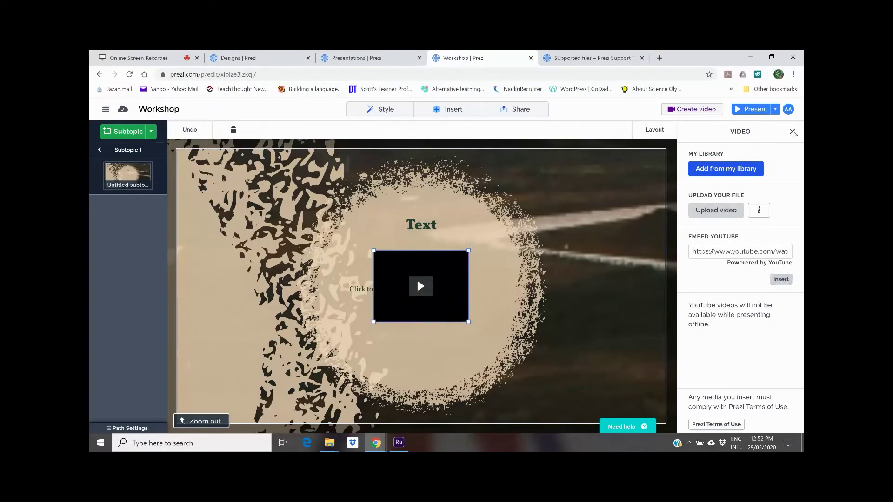
click(792, 132)
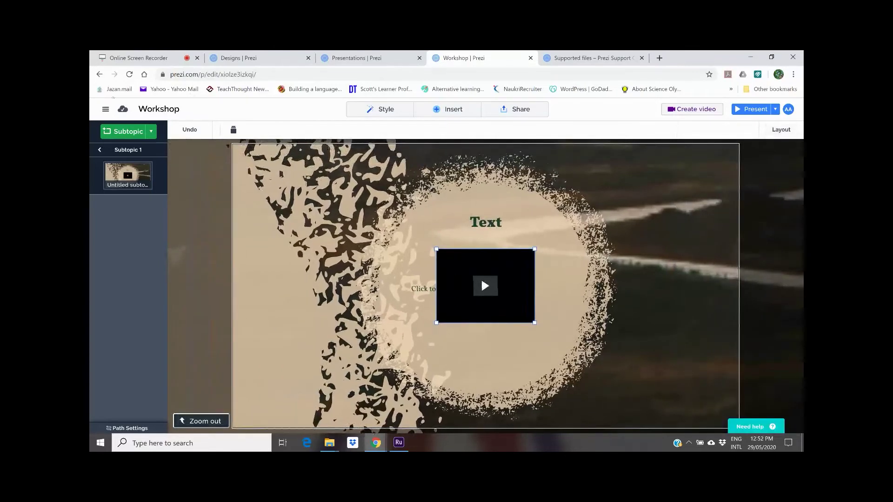
Return to the Subtopic 1 overview, view the empty subtopic below the mountain picture, and go back to the overview
click(101, 150)
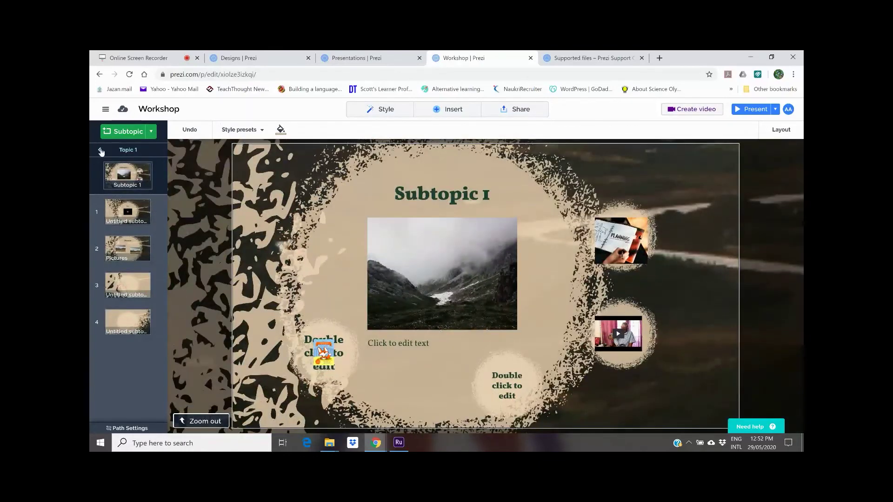
click(507, 389)
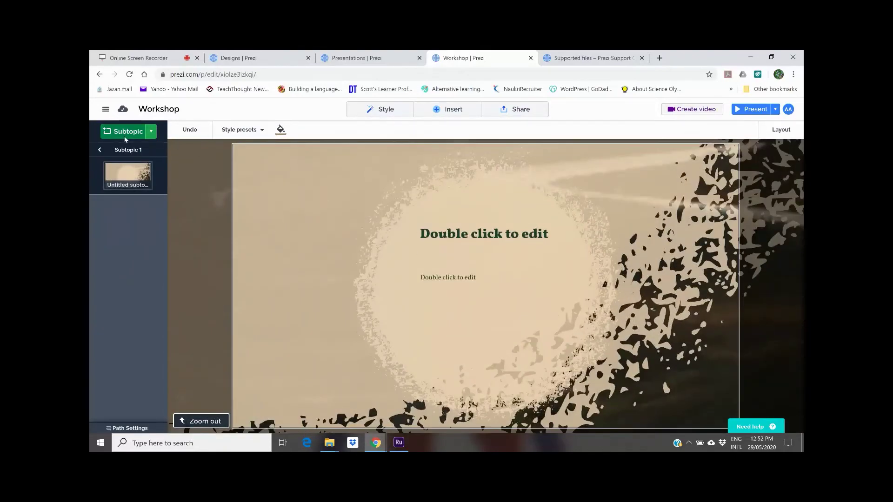
click(99, 150)
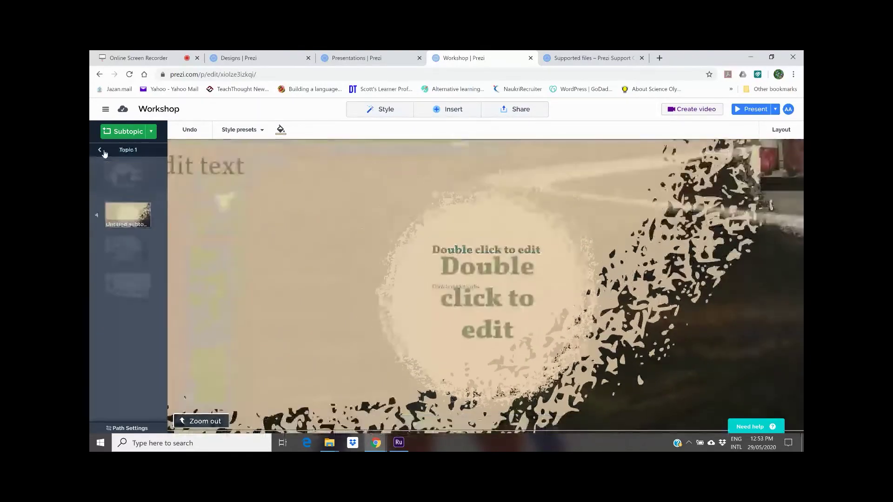